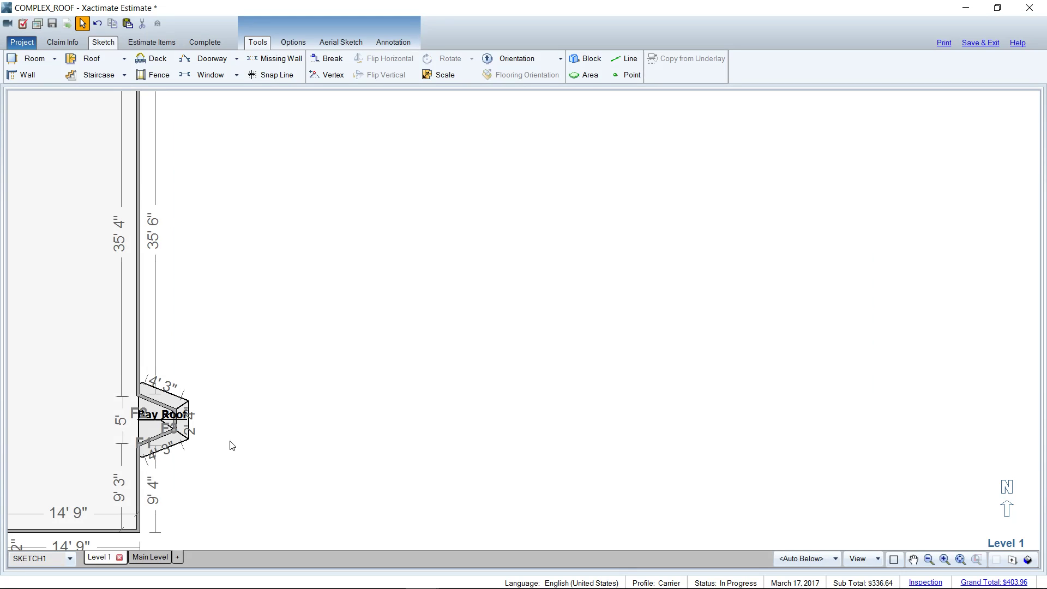
Zoom in on the Bay Roof, then try a Bay W/ Roof window and cancel placing it
scroll(199, 467, up, 3)
click(123, 377)
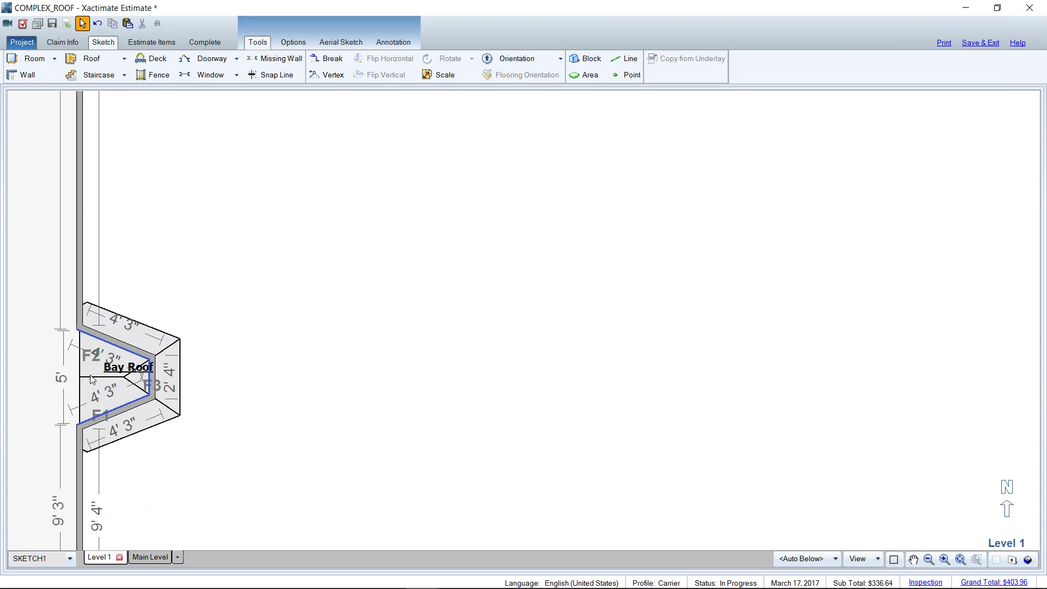
click(199, 396)
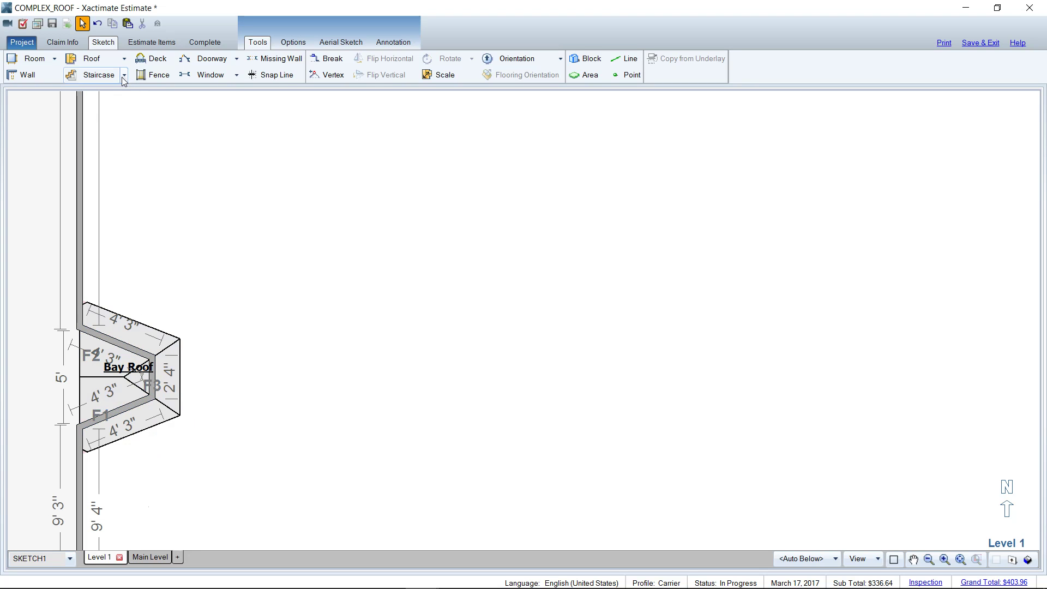
click(236, 76)
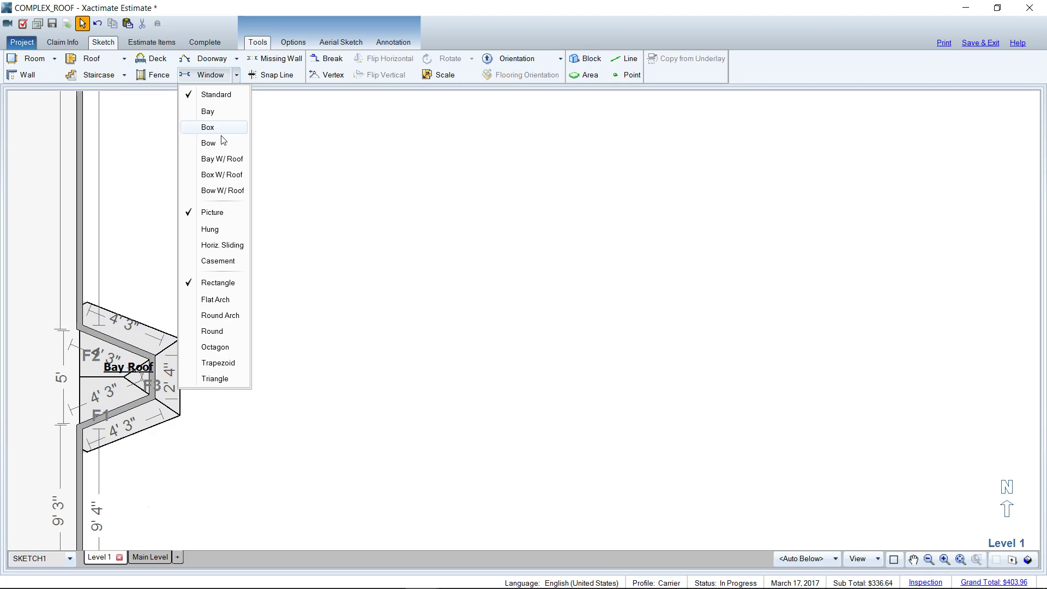
click(222, 159)
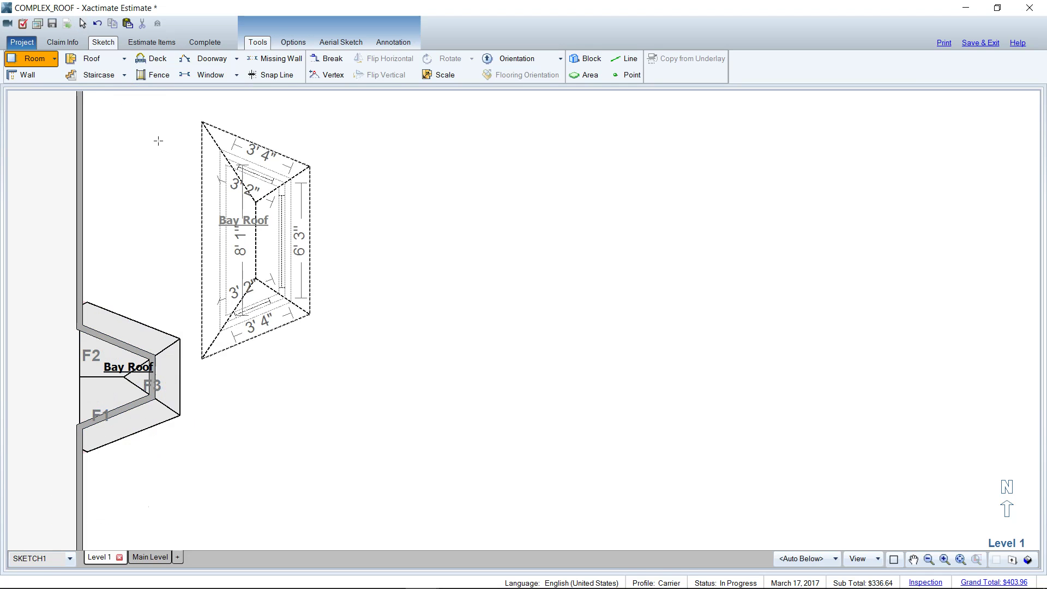
key(Escape)
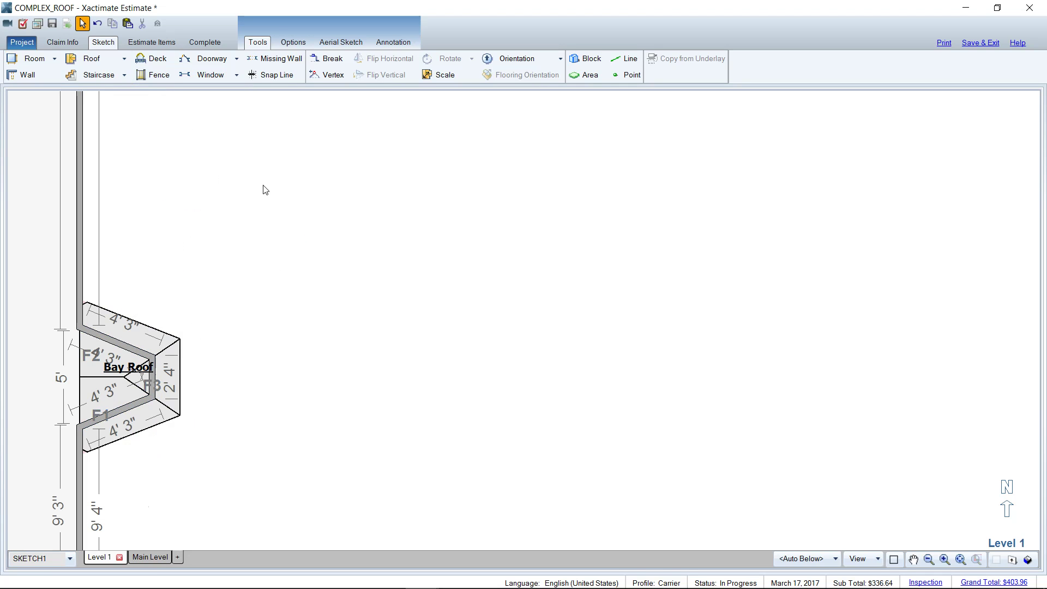
Switch to Chrome to view the Facebook photo of the snow-covered bay roof
click(287, 577)
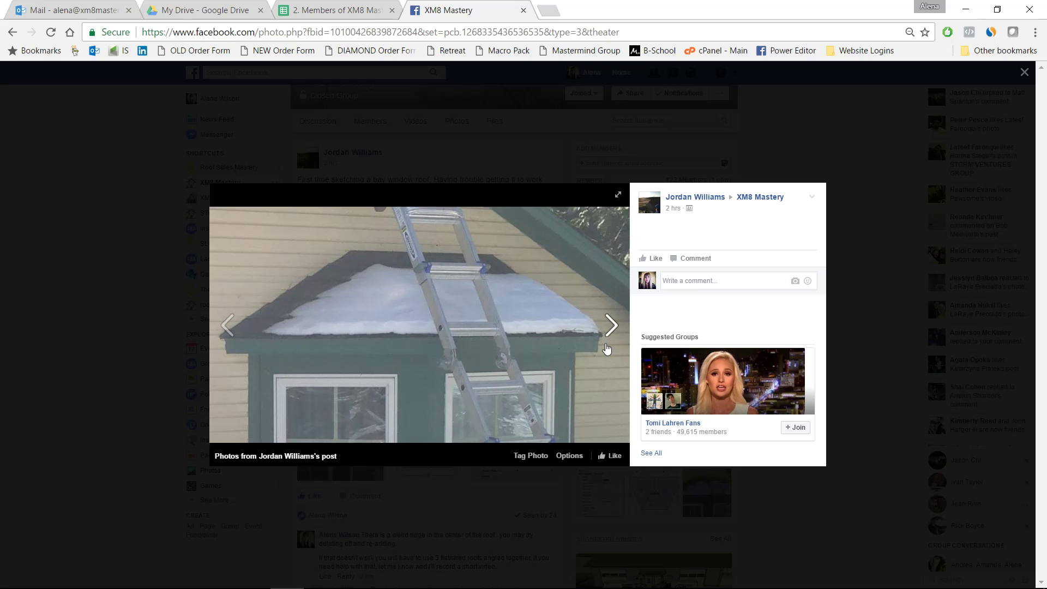
Back in the sketch, pan to make room and place a new 12' square Roof1
click(967, 9)
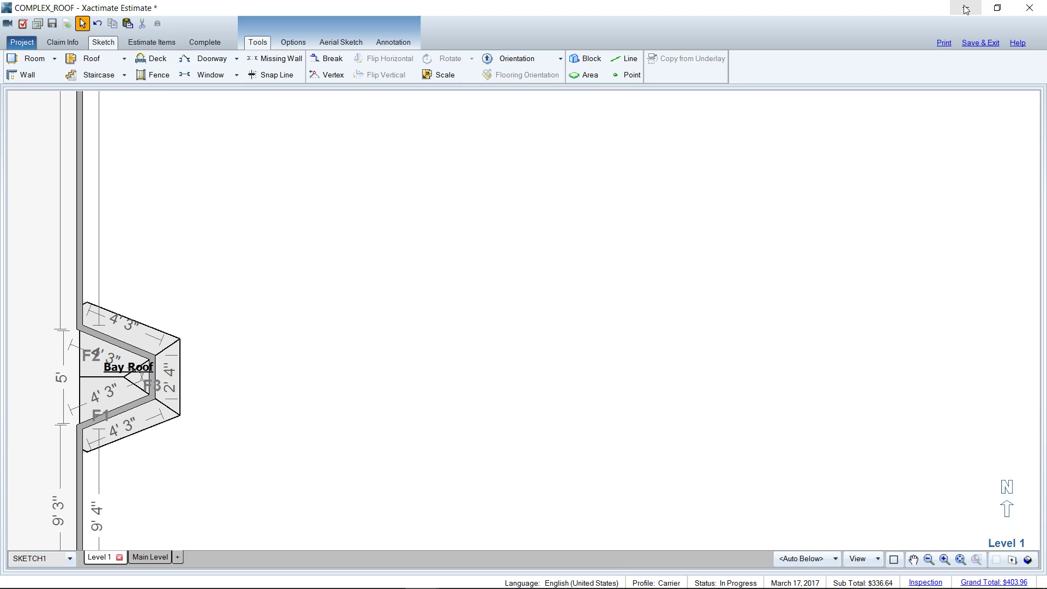
middle_click(350, 286)
drag(347, 284, 435, 353)
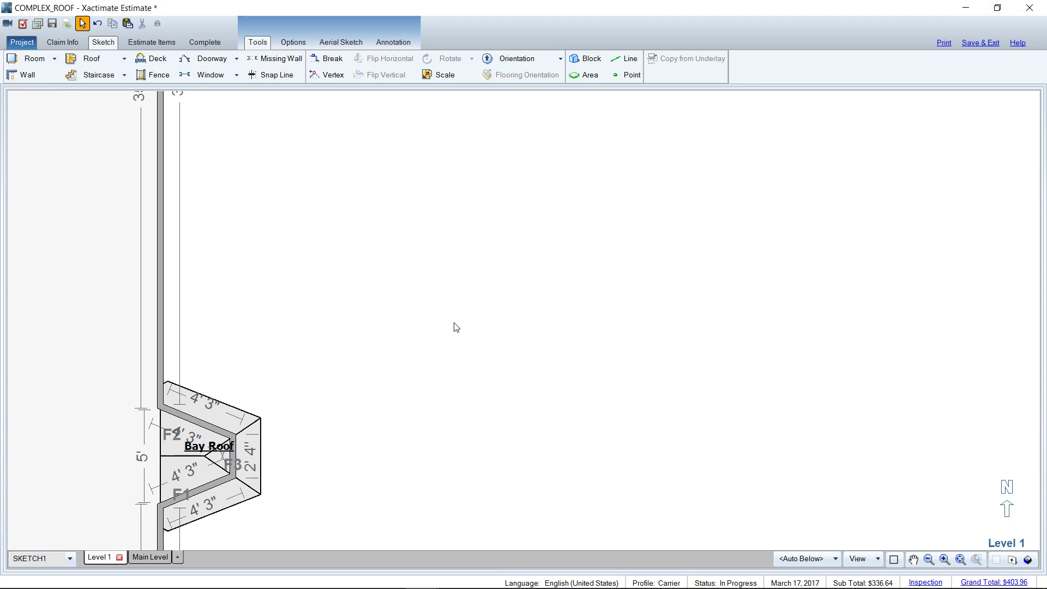
click(125, 59)
click(104, 93)
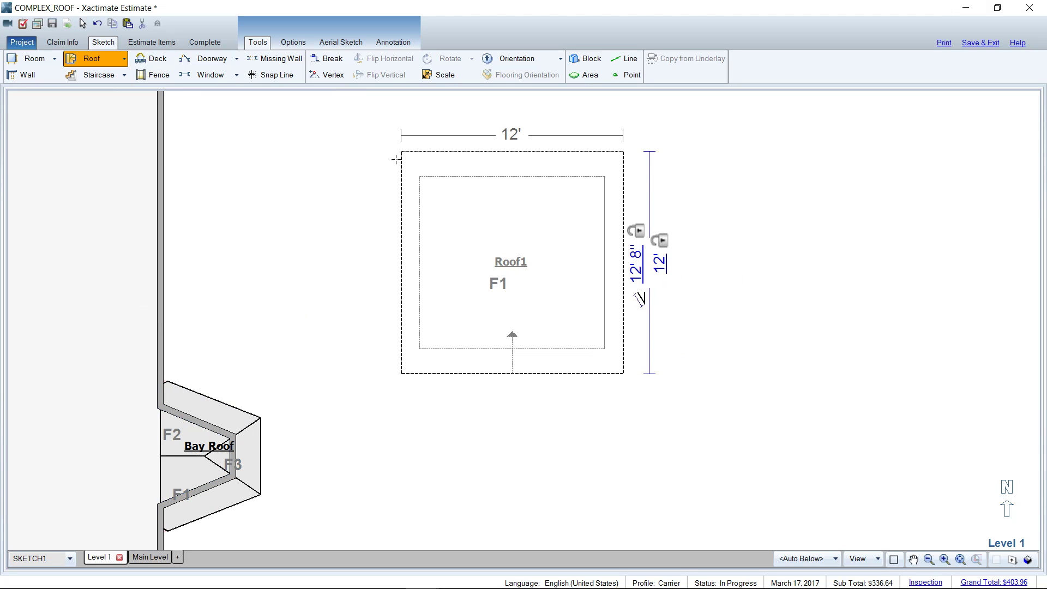
click(396, 159)
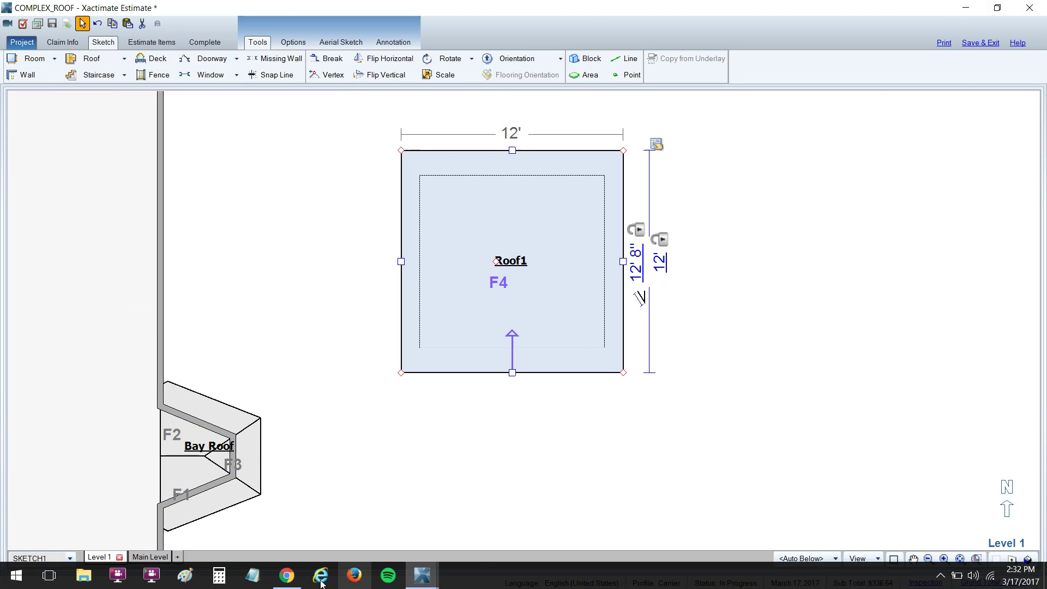
Bring the Facebook bay roof photo back to the front
click(295, 577)
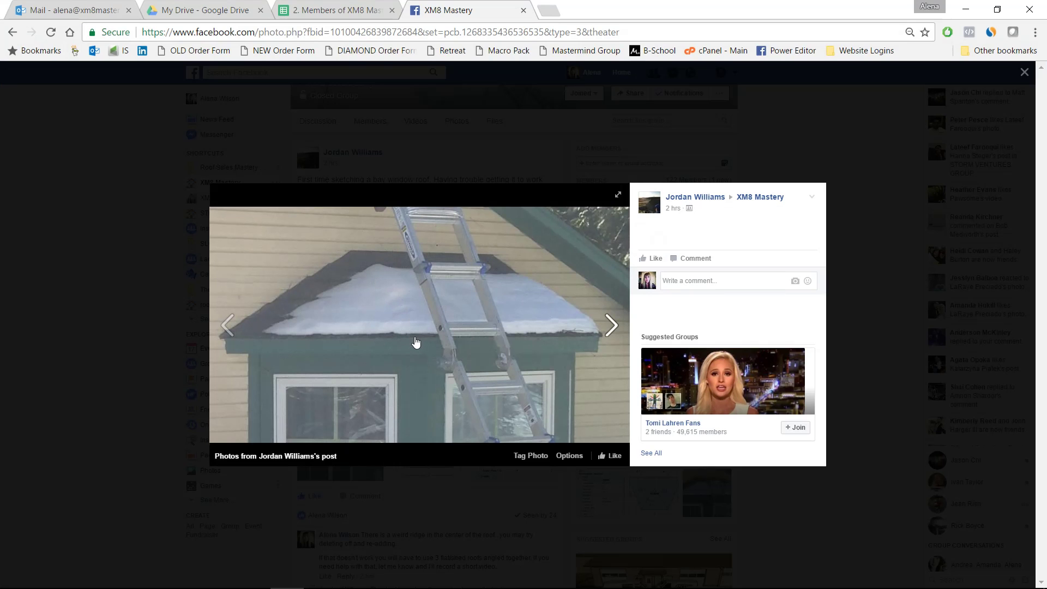
Collapse Roof1's top-right corner so it becomes a right triangle sloped on the right
click(965, 9)
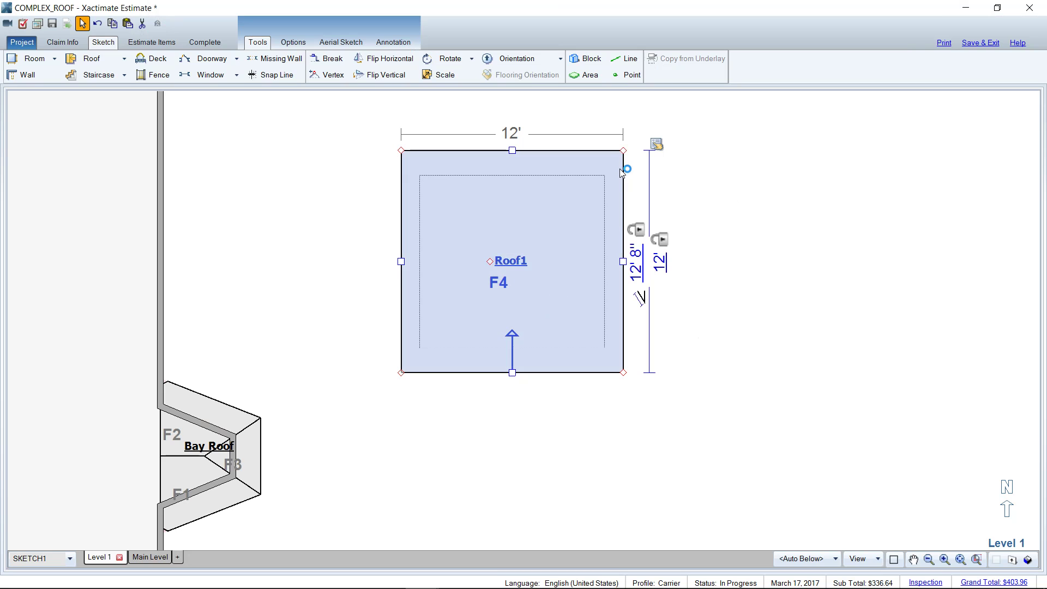
click(623, 151)
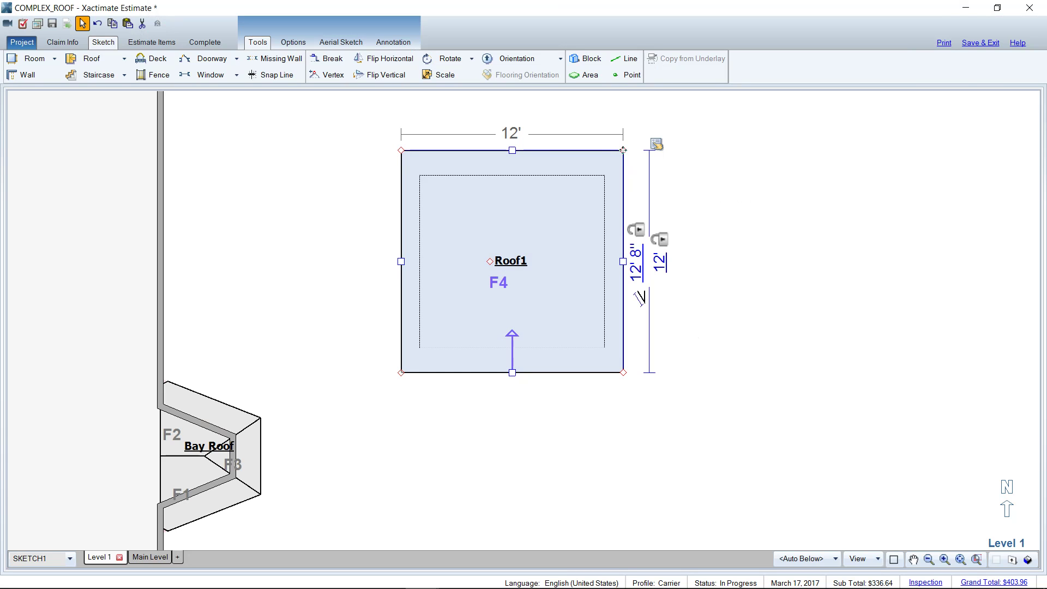
drag(623, 151, 630, 337)
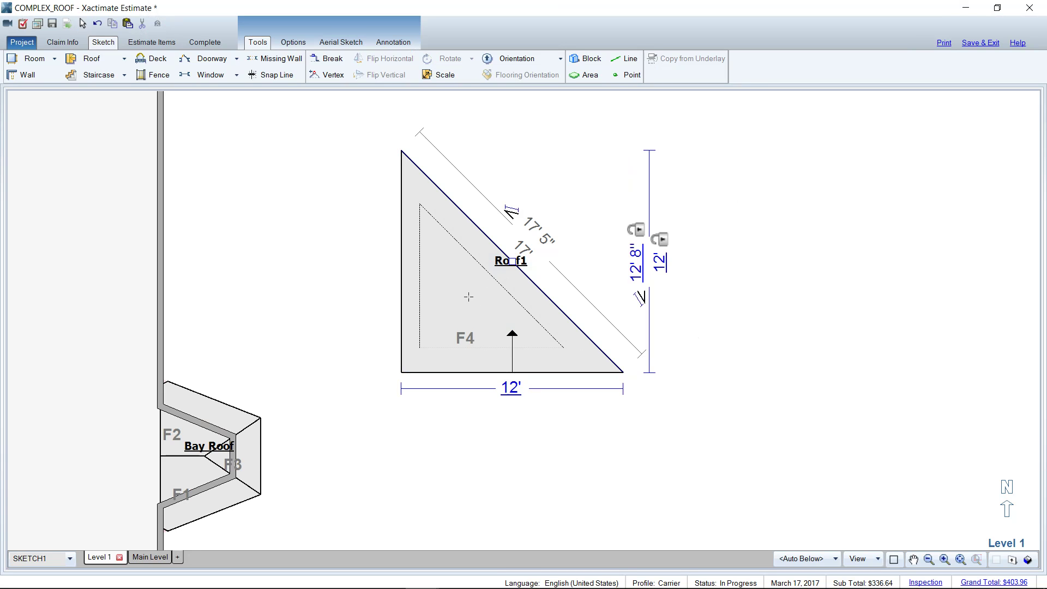
key(Escape)
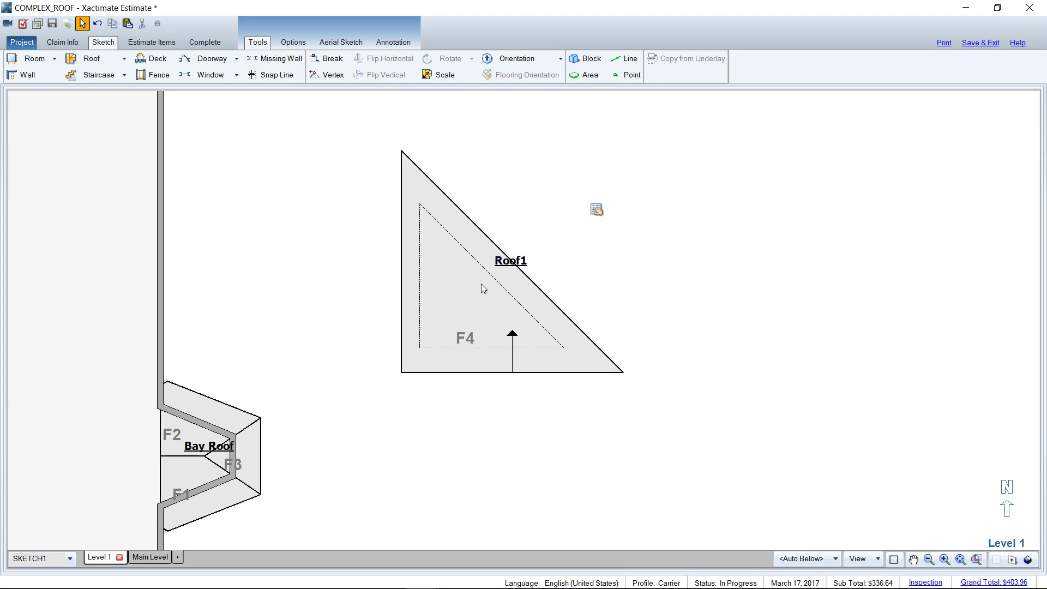
Glance at the Facebook bay photo, then return to the sketch
mouse_move(395, 584)
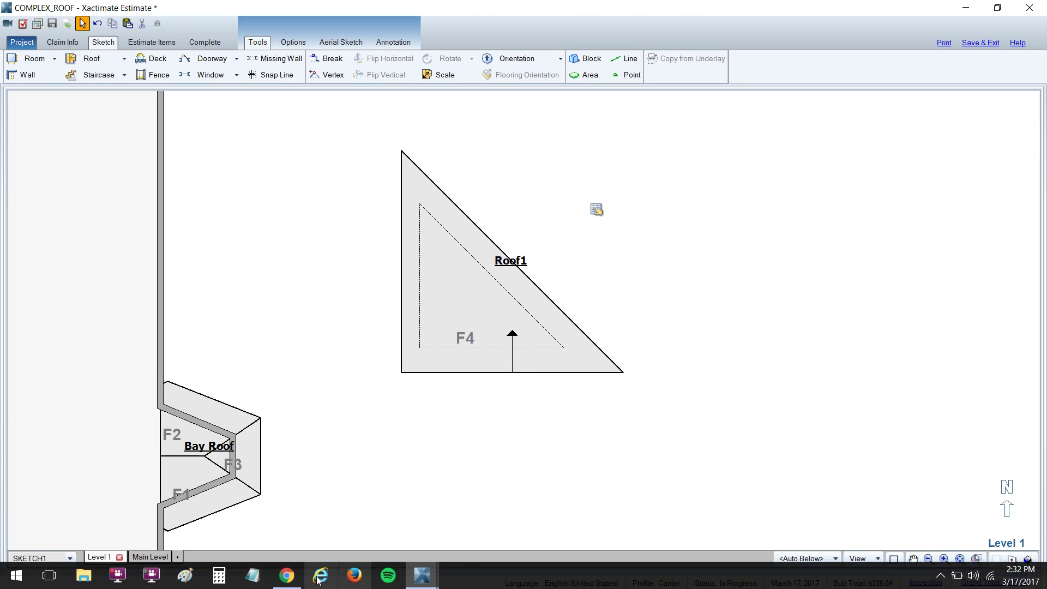
click(287, 581)
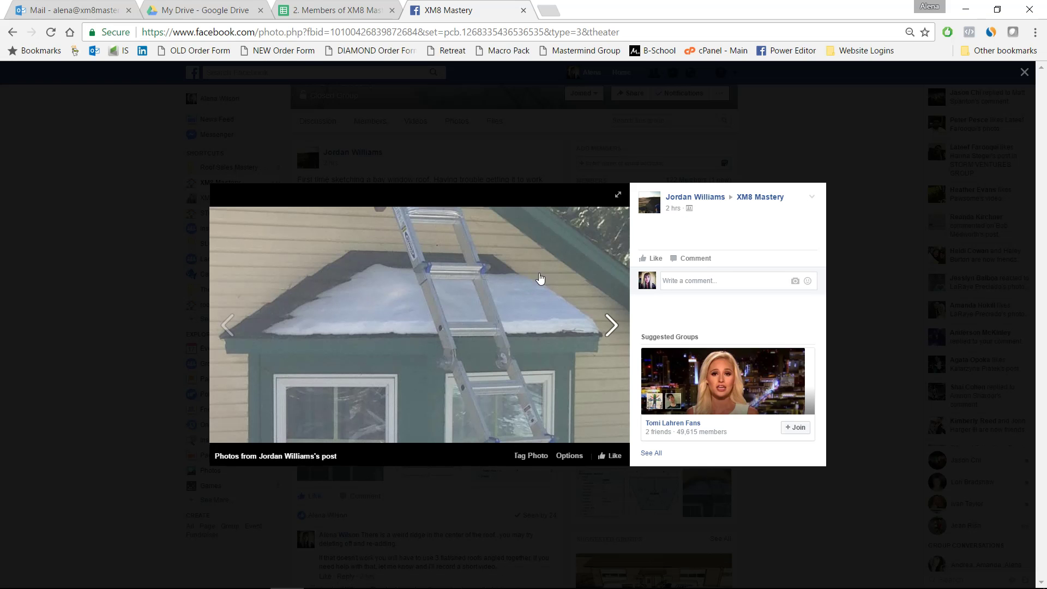
click(972, 8)
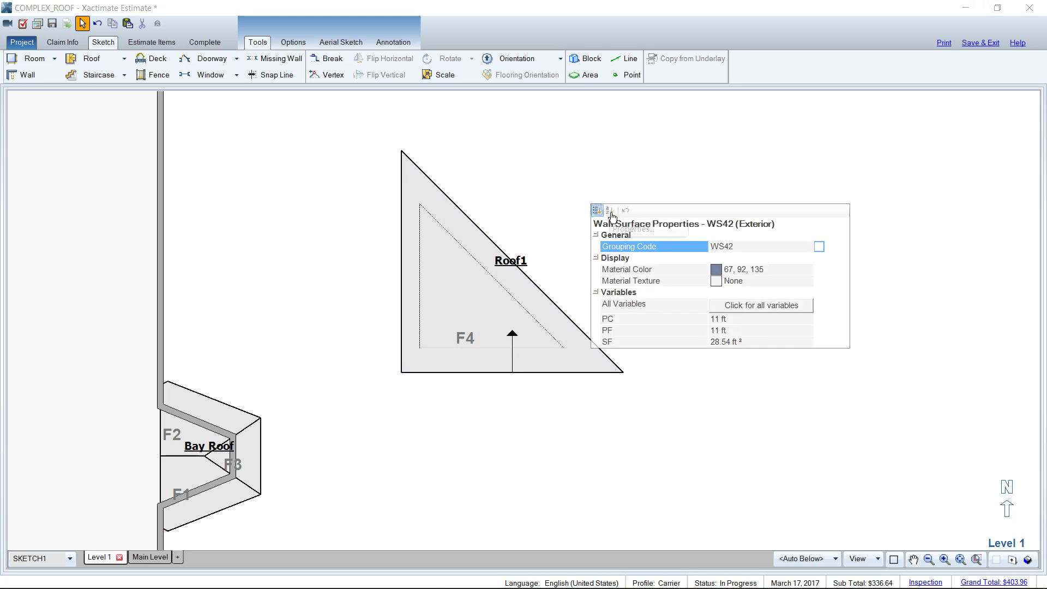
Give Roof1 a 6"/12 slope and 2-inch overhangs in its properties
click(511, 266)
click(512, 266)
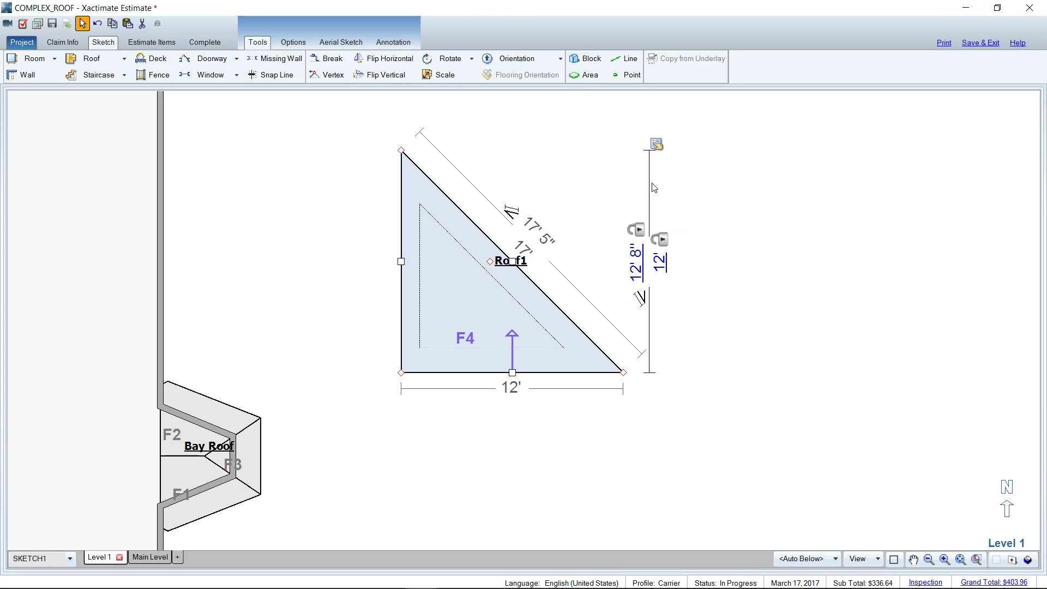
double_click(502, 263)
click(790, 329)
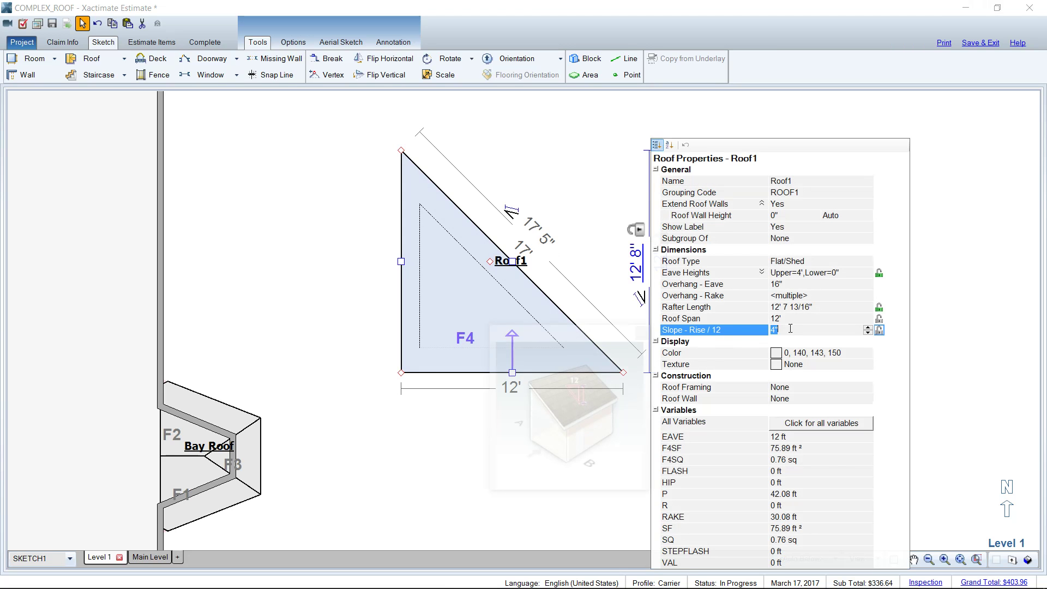
text(6)
click(791, 284)
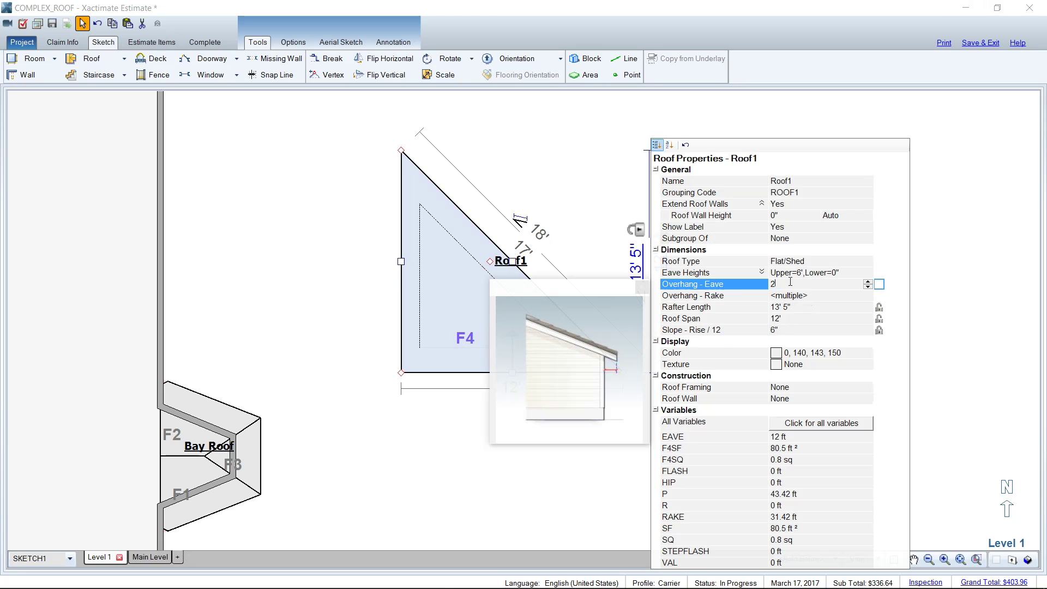
click(813, 296)
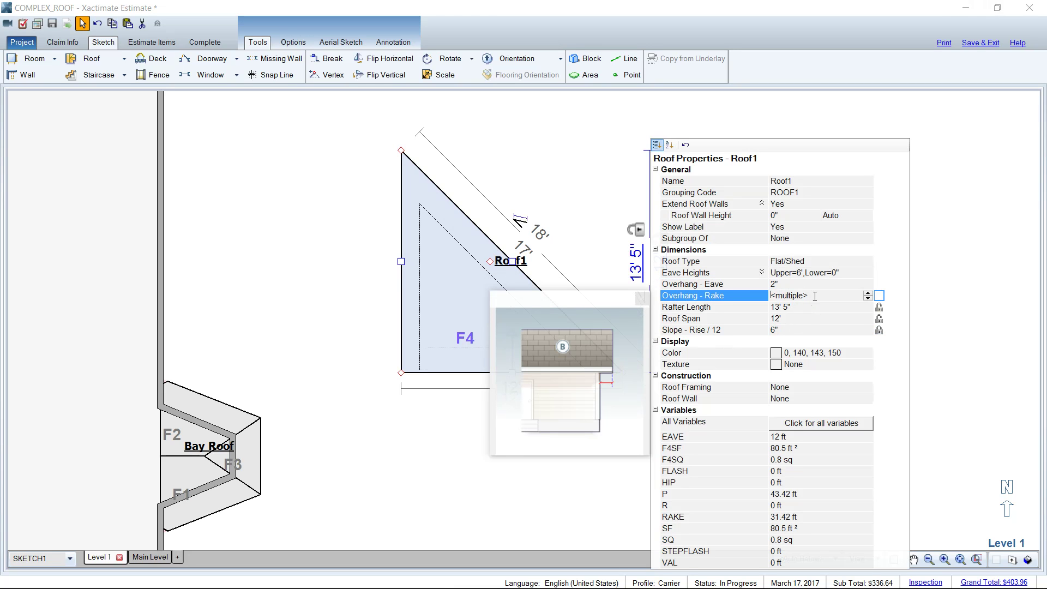
text(2)
click(510, 196)
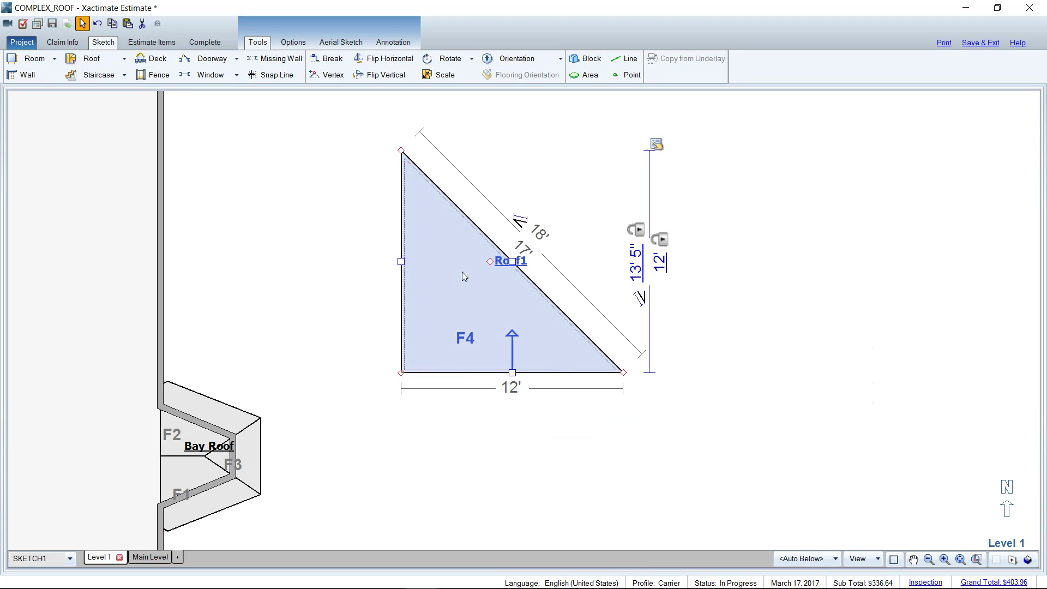
Reselect Roof1 and check the Facebook bay photo before returning to the sketch
click(500, 262)
mouse_move(382, 585)
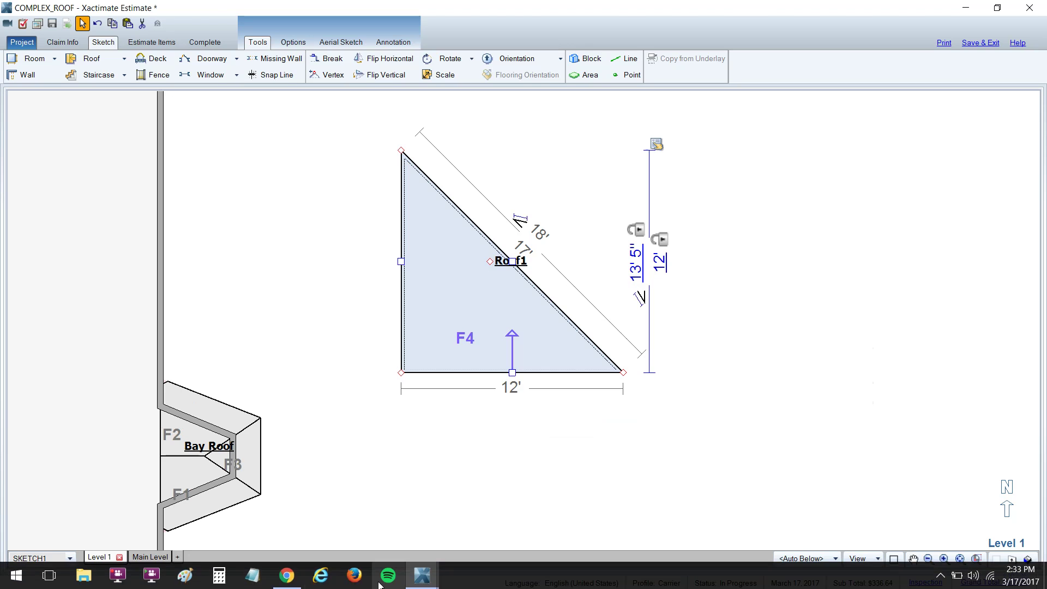
click(287, 576)
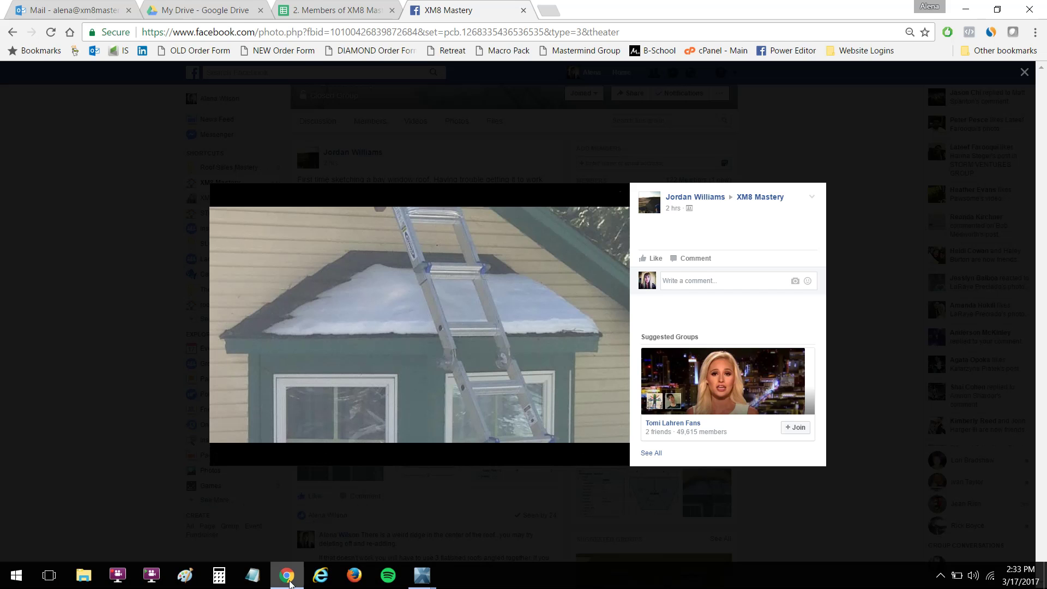
click(288, 576)
Move Roof1 up-right and set its sloped edge to 3' 10", shrinking the legs to 2' 9"
click(461, 281)
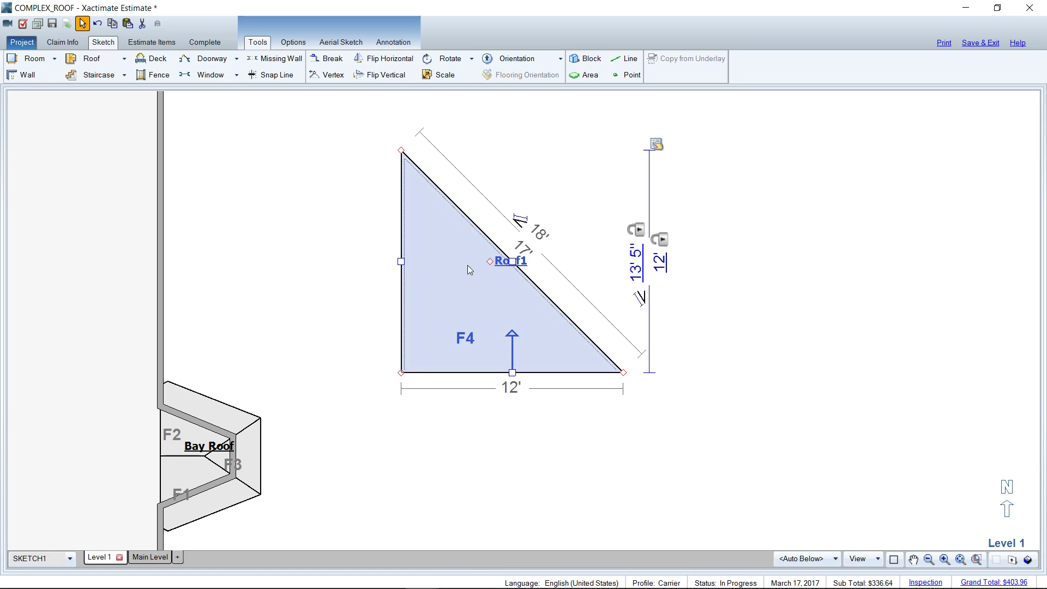
drag(487, 259, 550, 208)
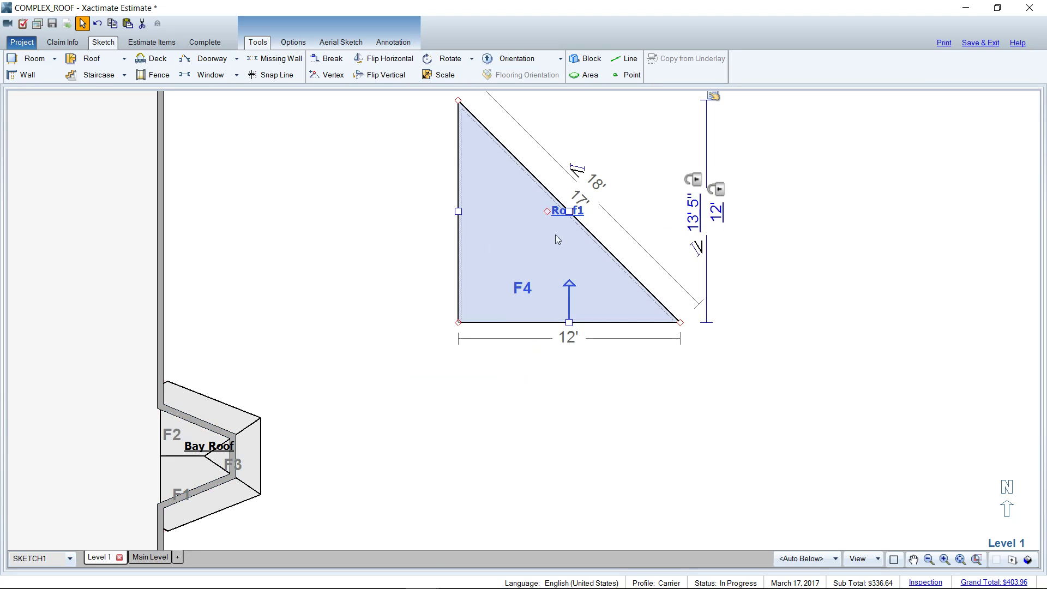
click(570, 320)
click(569, 322)
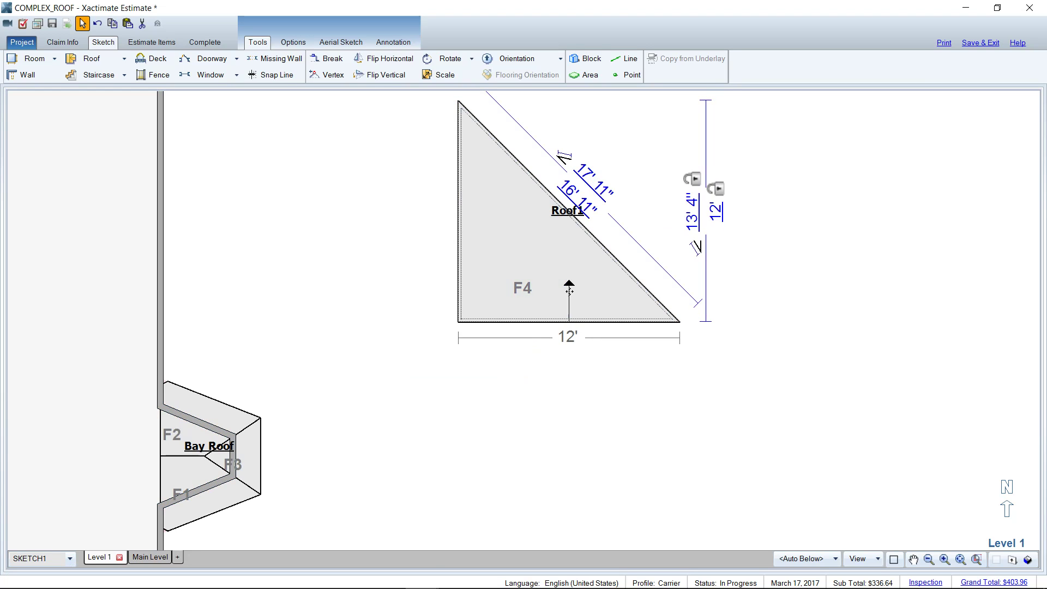
click(580, 199)
text(3' 1)
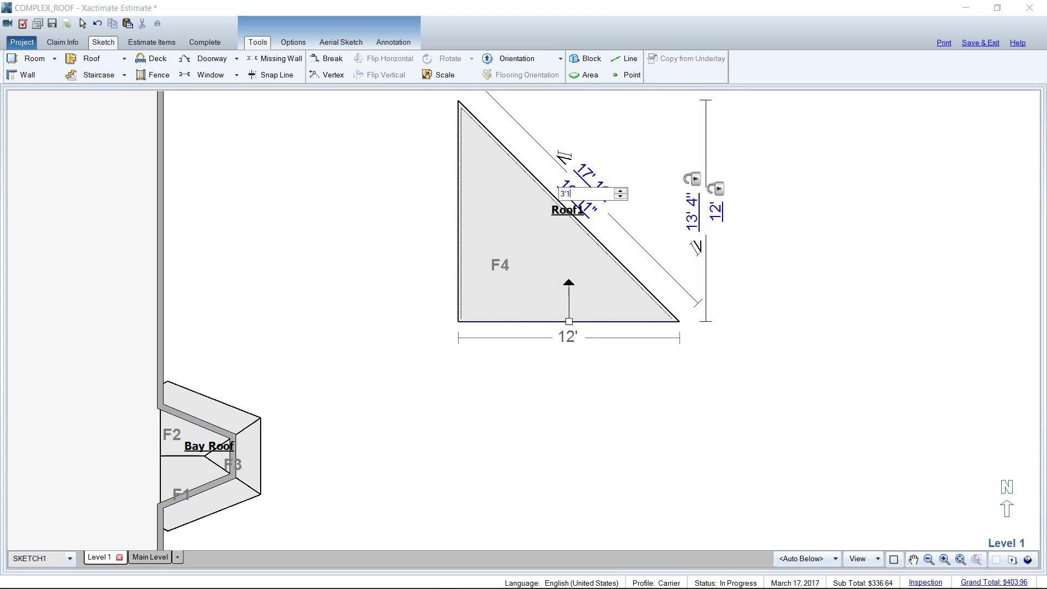
text(0)
key(Return)
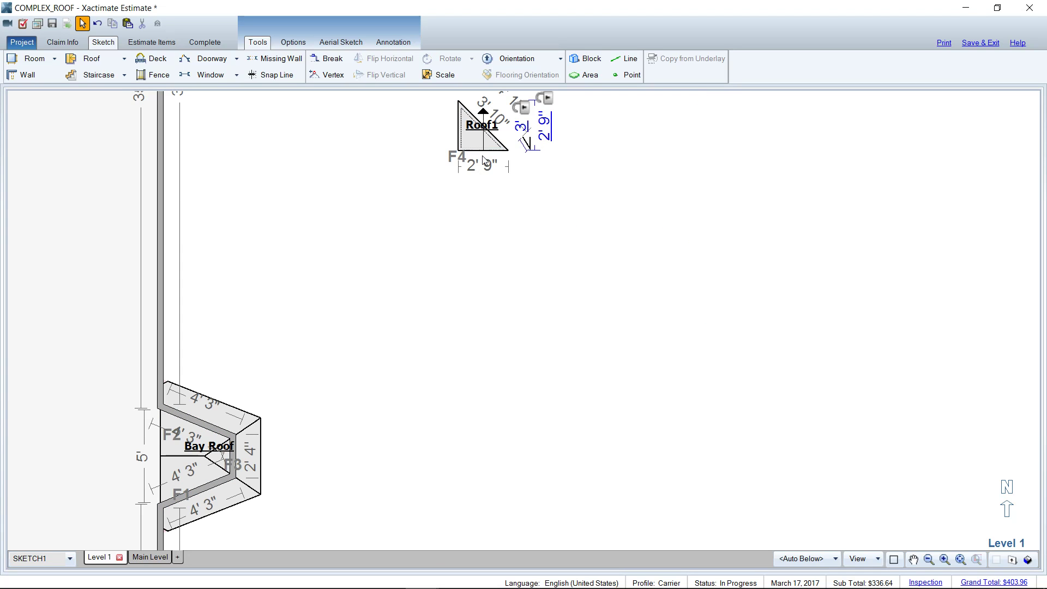
drag(474, 226, 479, 328)
scroll(485, 244, up, 3)
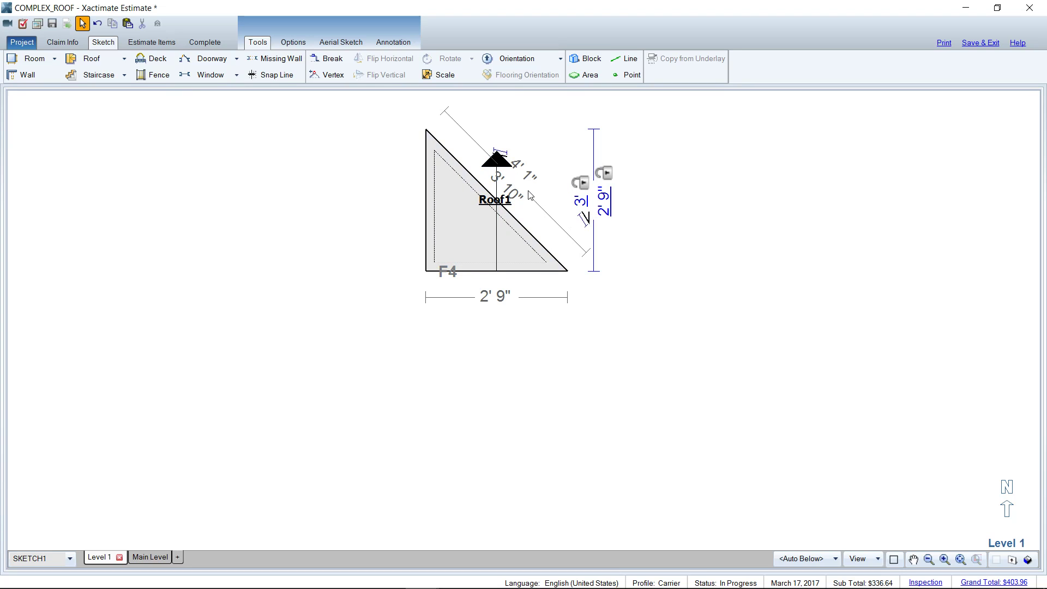
click(471, 236)
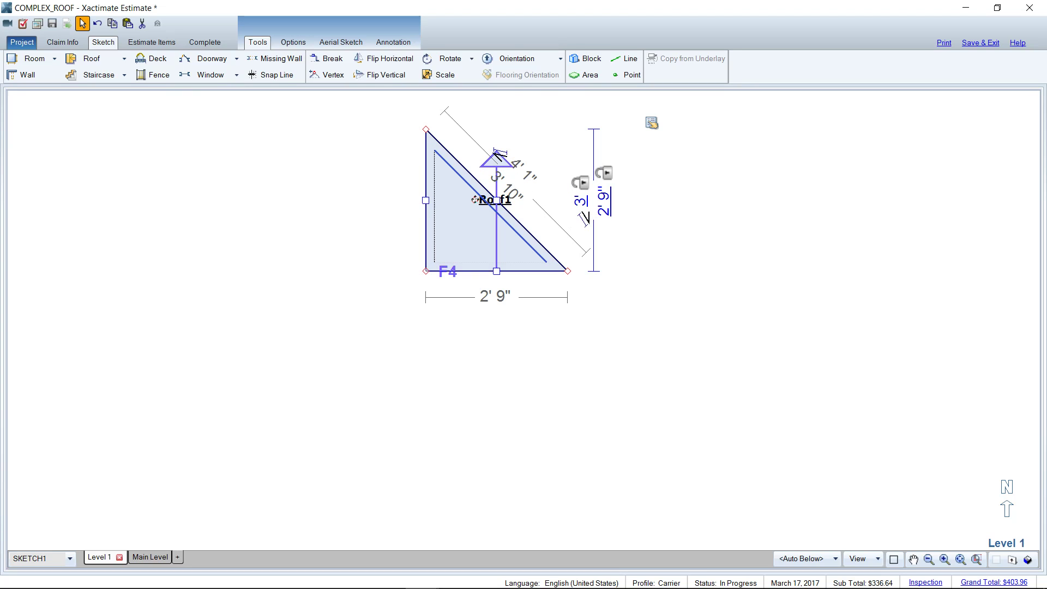
Paste a rotated copy of Roof1 below it as Roof2, then briefly check the bay photo
key(ctrl+v)
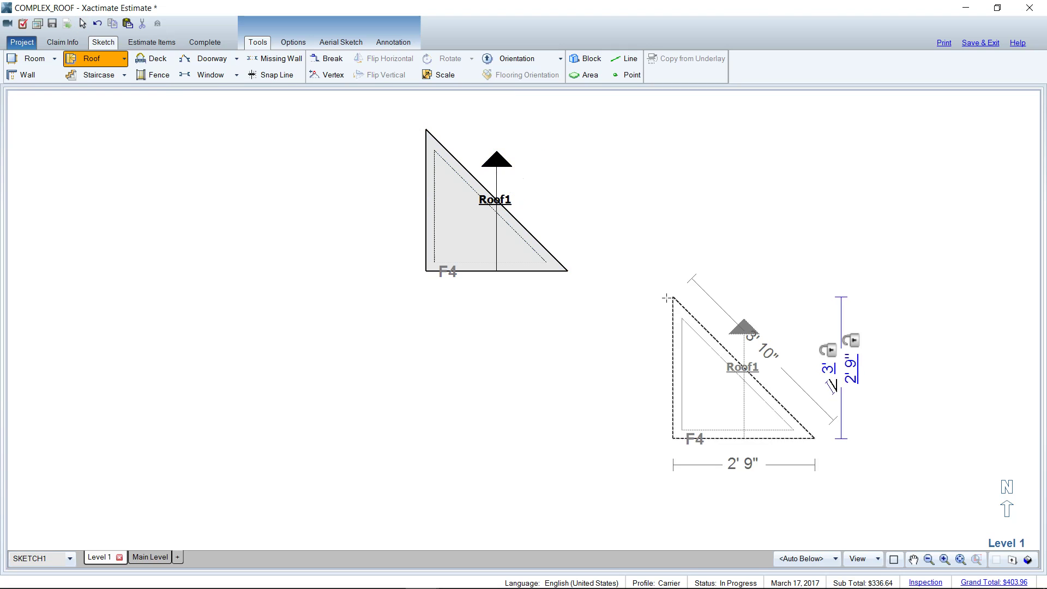
key(space)
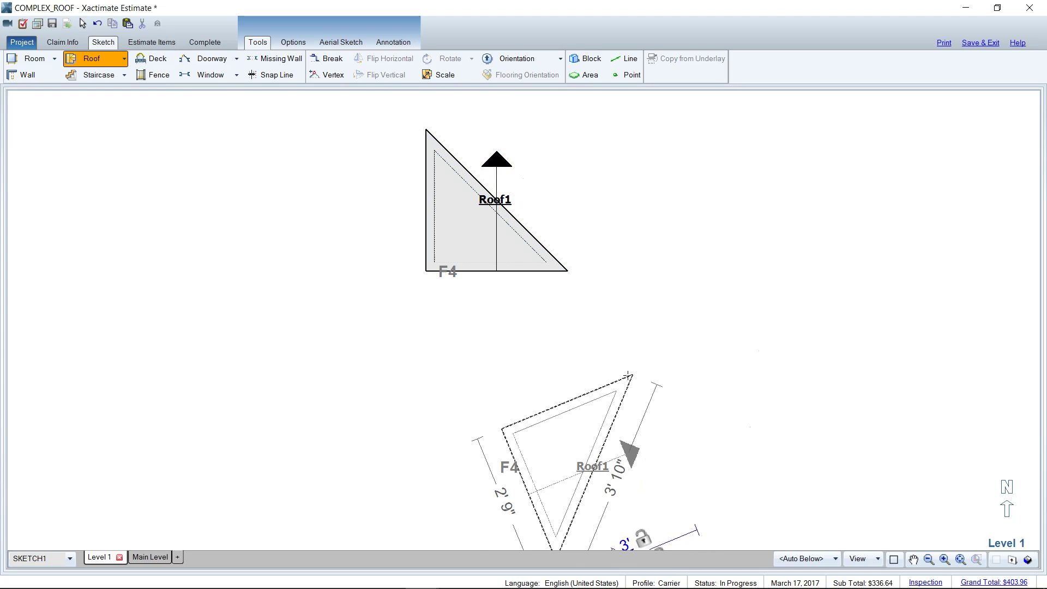
drag(628, 375, 573, 405)
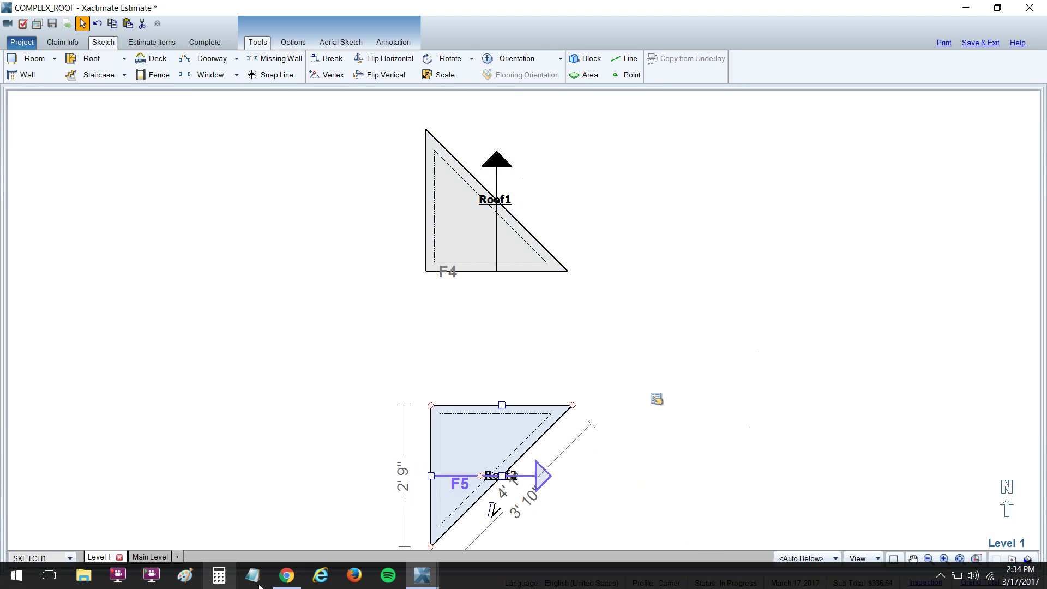
click(287, 585)
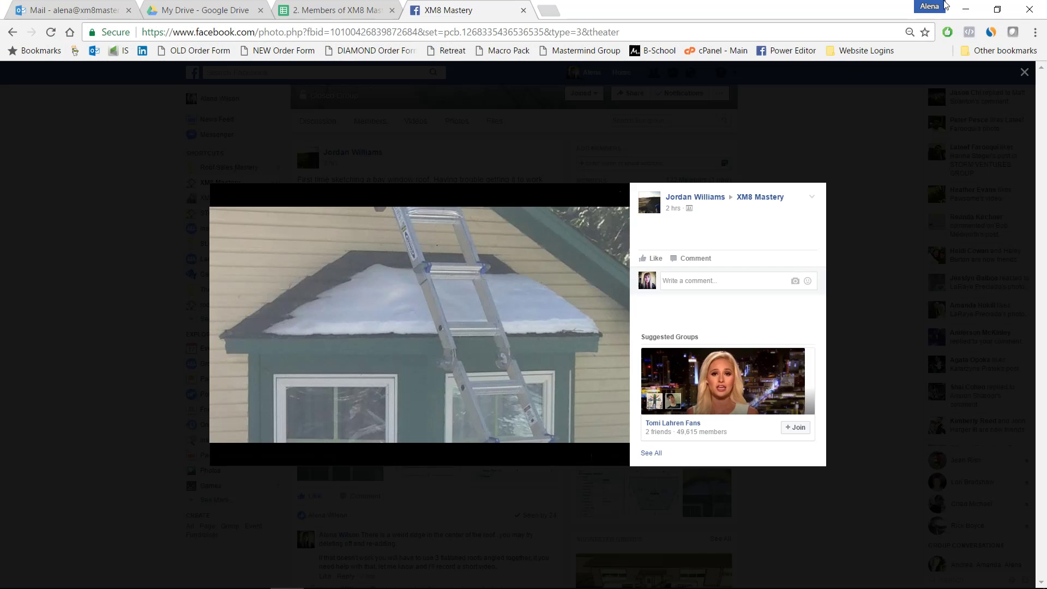
click(965, 9)
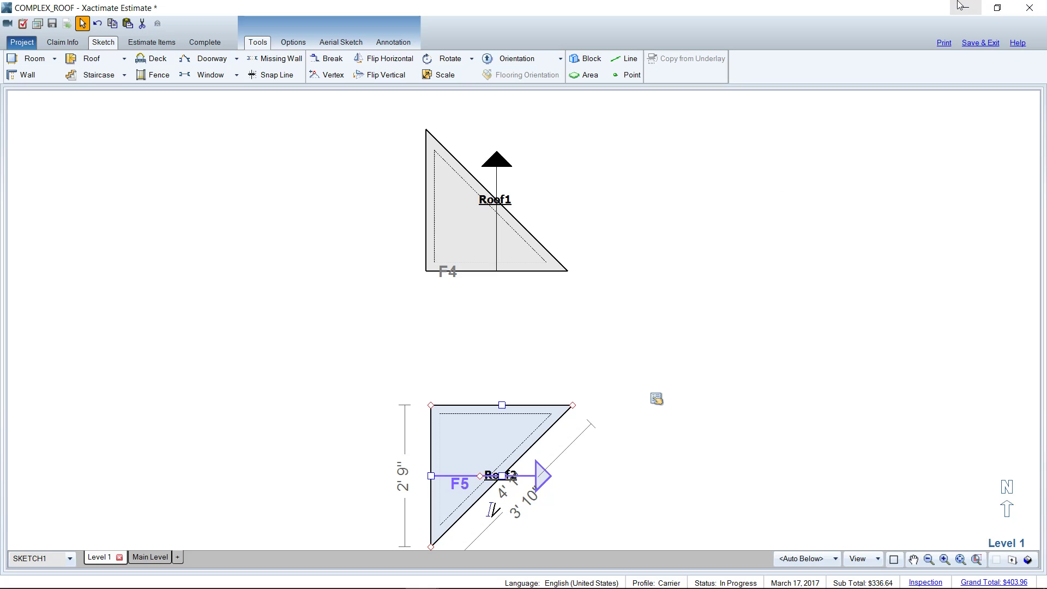
Place a 12' Flat/Shed Roof3 with slope 6 and a 2-inch eave overhang
click(125, 59)
click(96, 95)
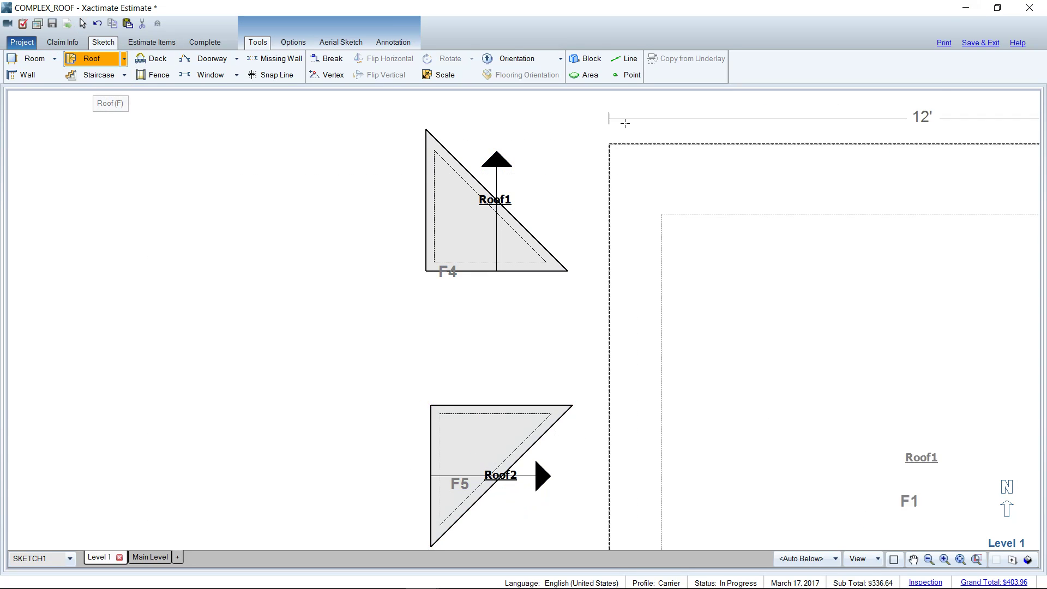
scroll(539, 144, down, 2)
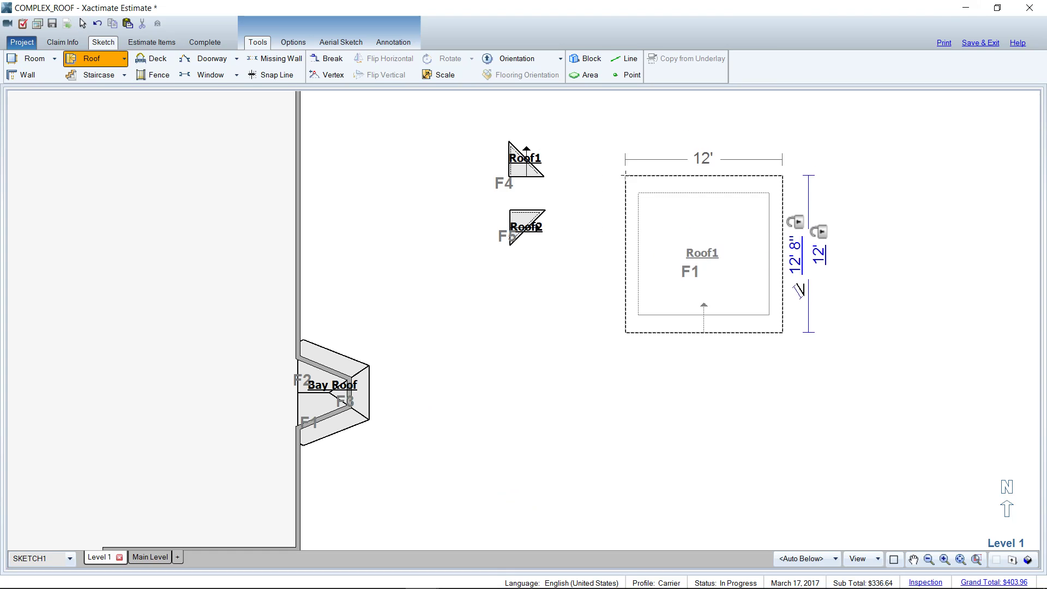
click(626, 176)
click(808, 169)
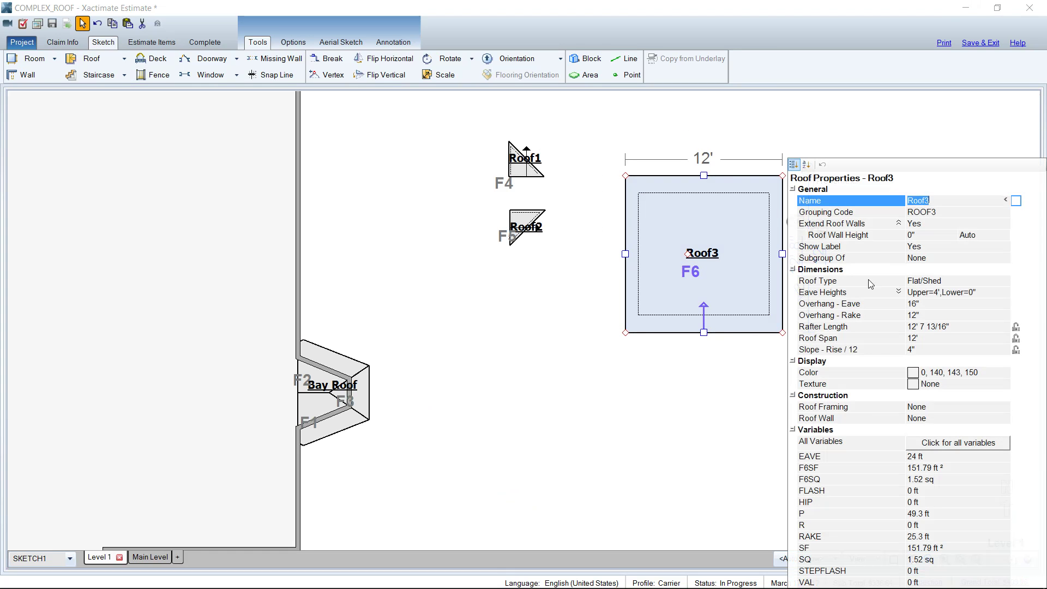
click(930, 351)
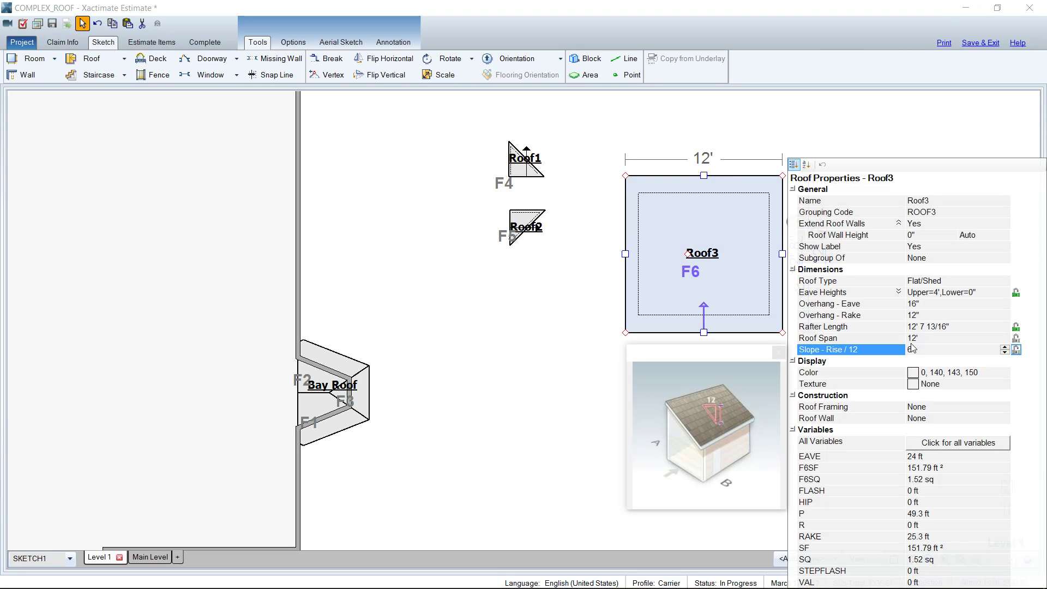
click(923, 304)
text(2)
key(Return)
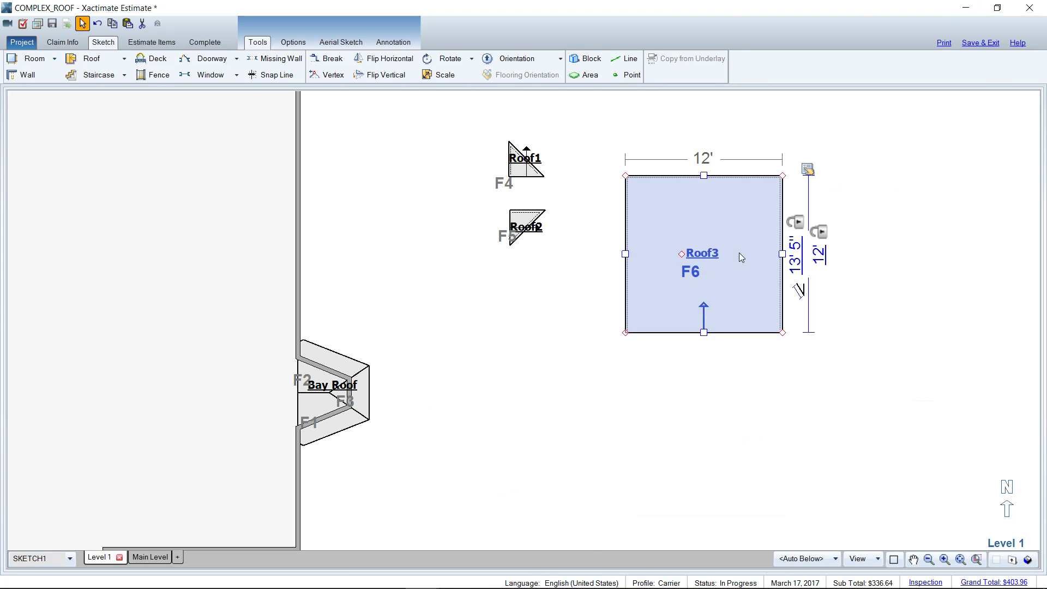
Resize Roof3 down to a 3' 3" by 3' 3" square
drag(703, 333, 703, 253)
click(702, 209)
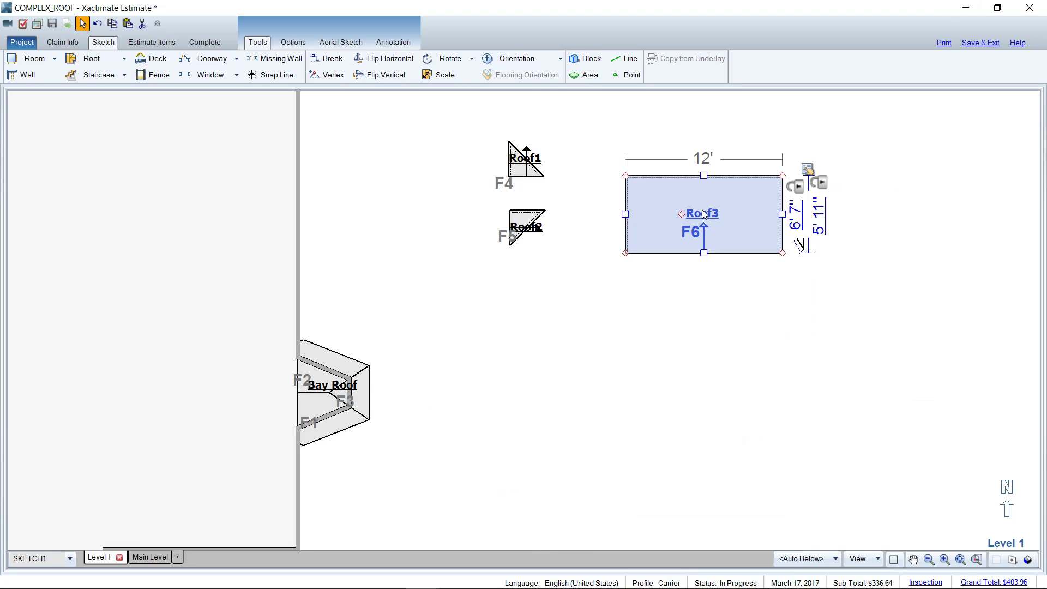
scroll(703, 211, up, 2)
click(851, 217)
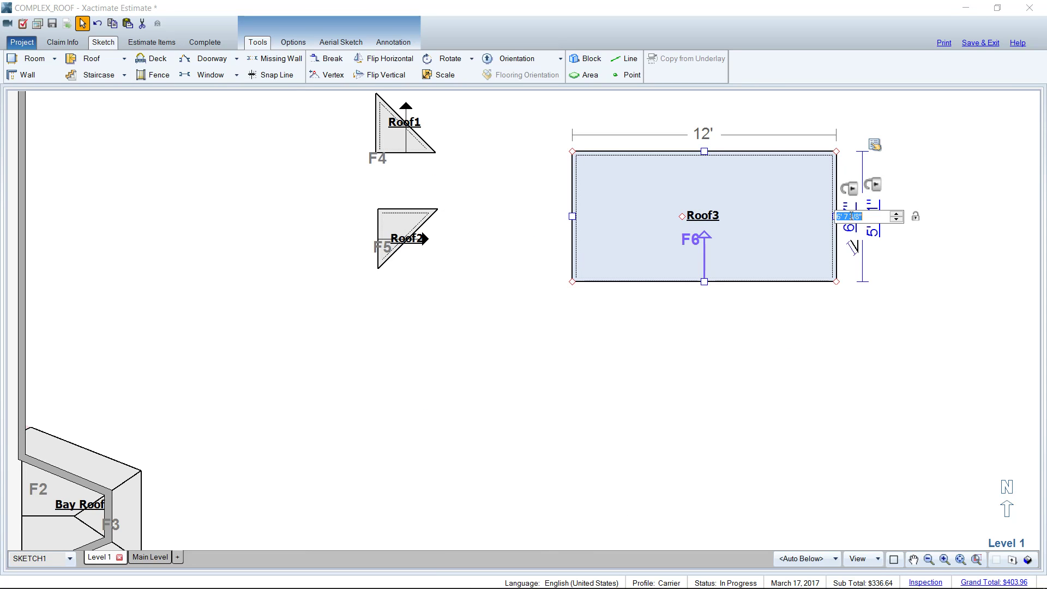
text(3'3)
key(Return)
click(751, 254)
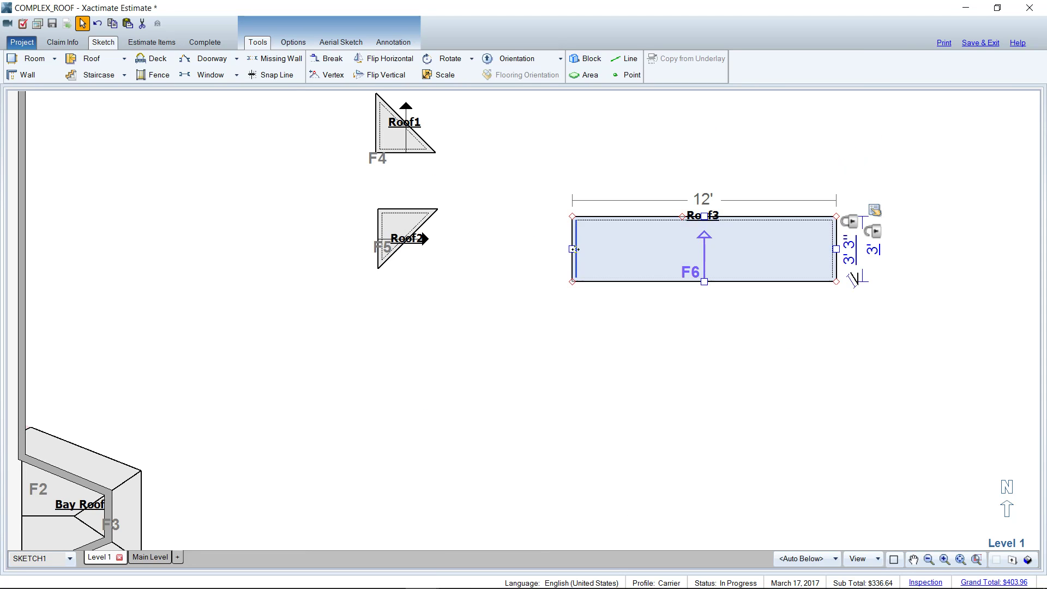
drag(575, 249, 502, 193)
Move Roof3 directly beneath Roof1 and slot Roof2 just below Roof3
click(398, 240)
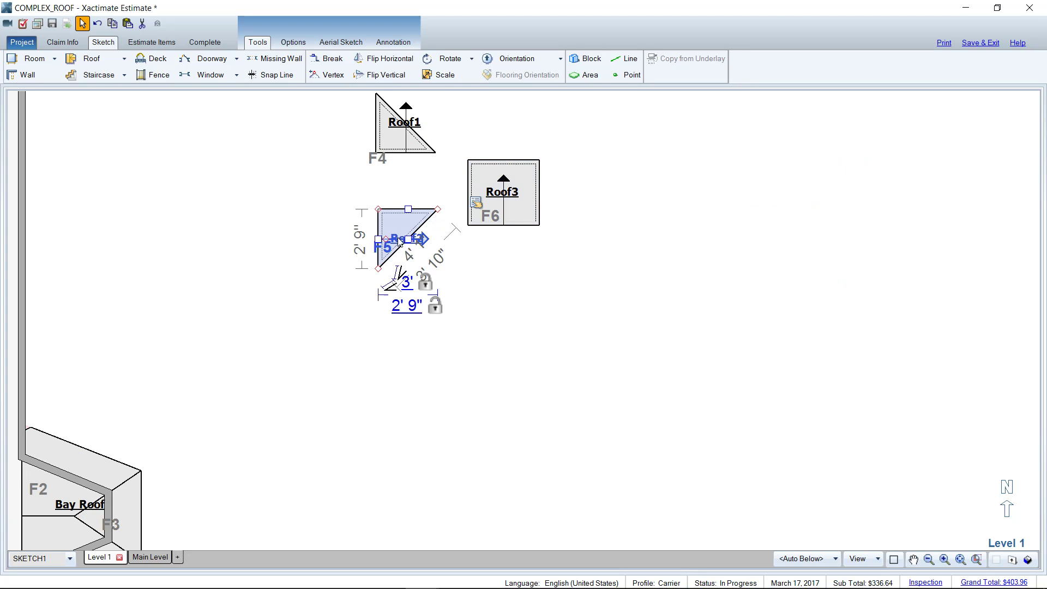
drag(388, 238, 384, 293)
click(487, 205)
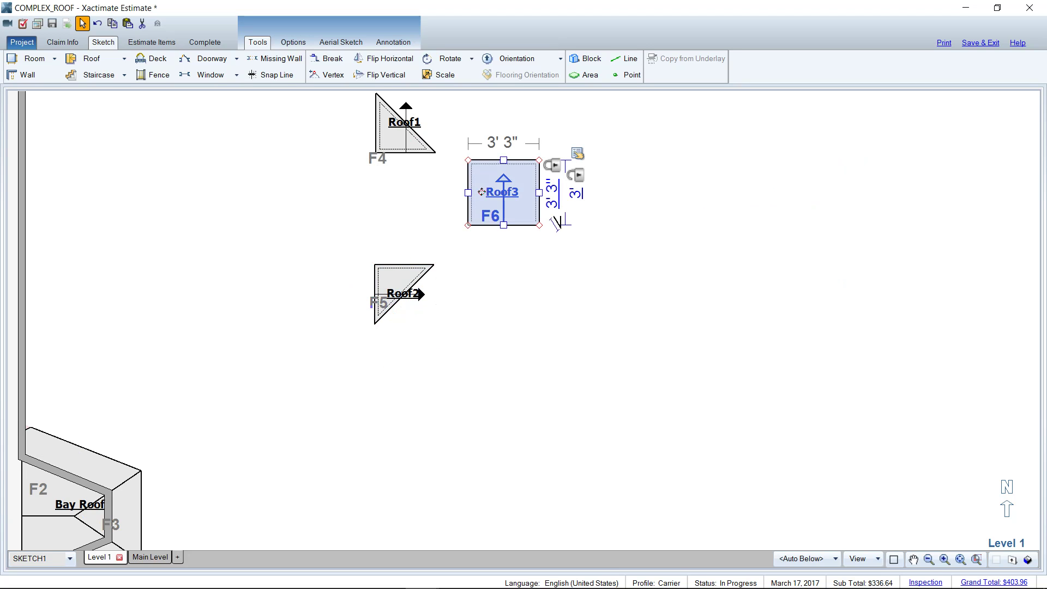
drag(482, 192, 399, 187)
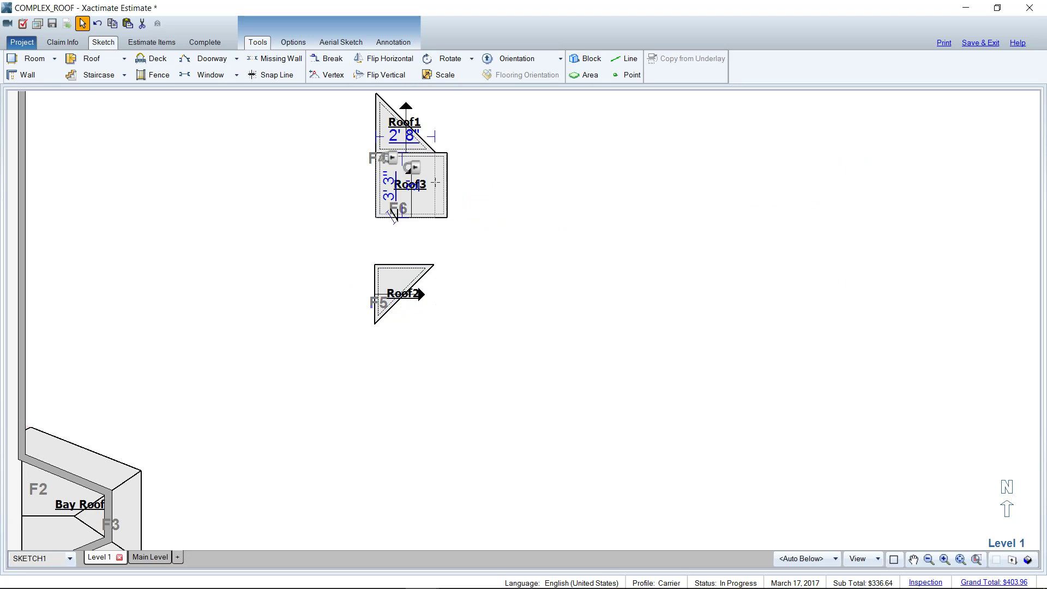
click(388, 299)
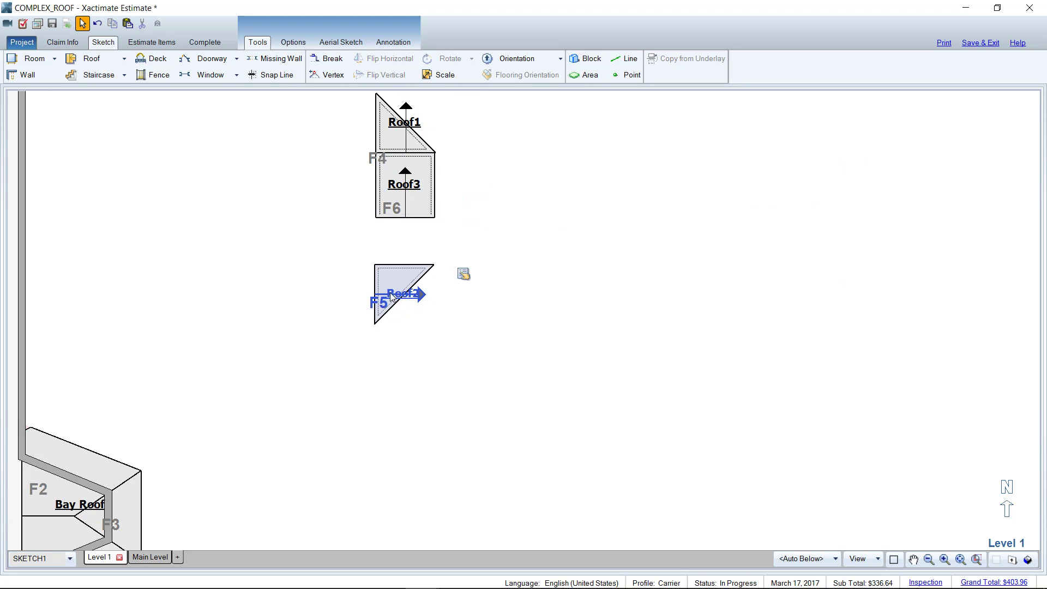
drag(388, 300, 390, 253)
click(404, 182)
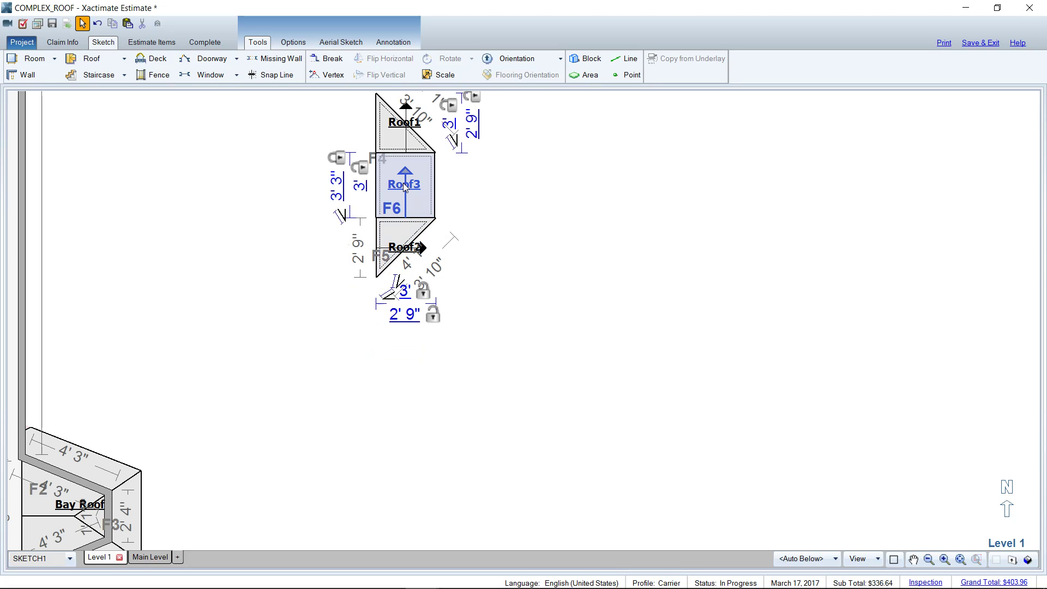
key(F8)
drag(512, 300, 557, 411)
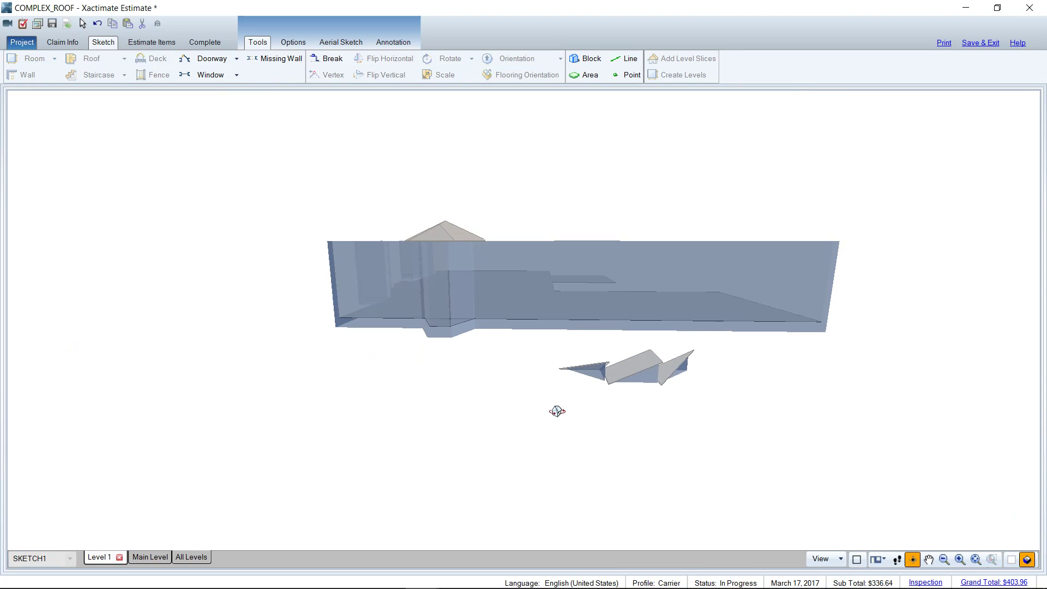
key(F9)
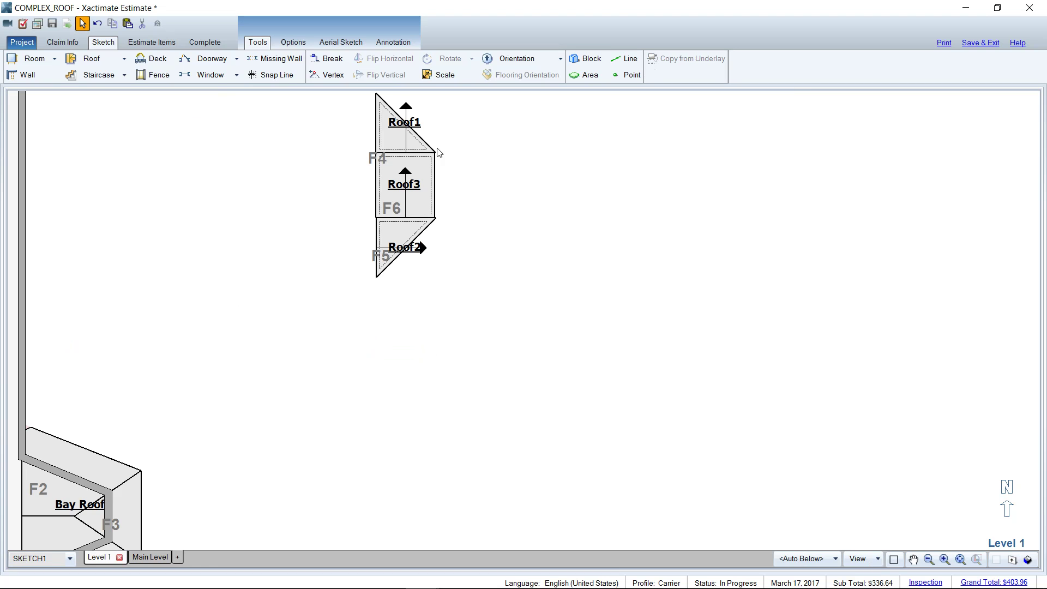
Point the slopes of Roof1, Roof3 and Roof2 to the left, then verify them in 3D
click(395, 132)
click(506, 63)
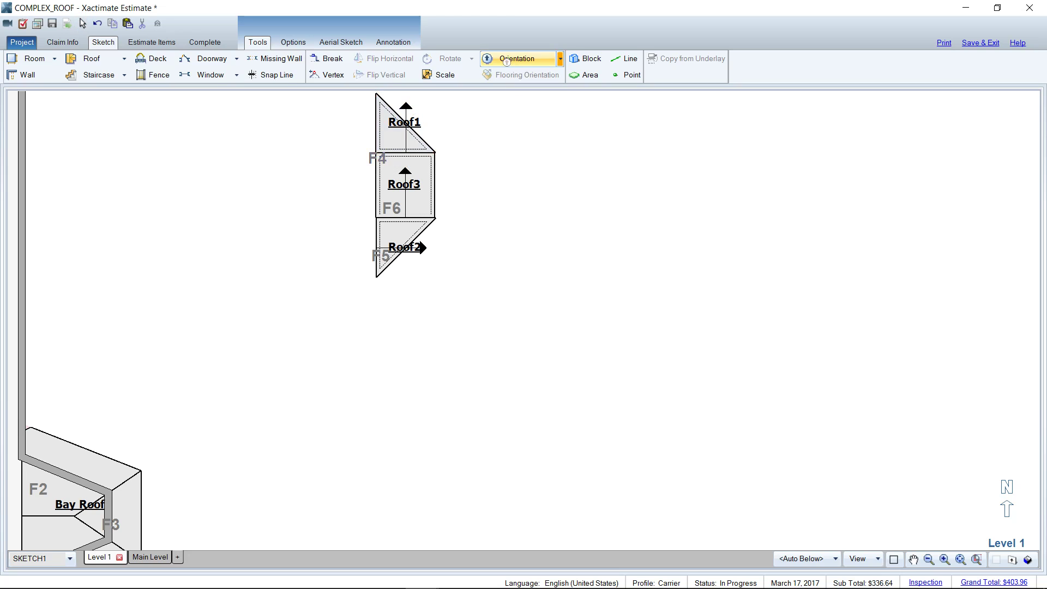
click(408, 132)
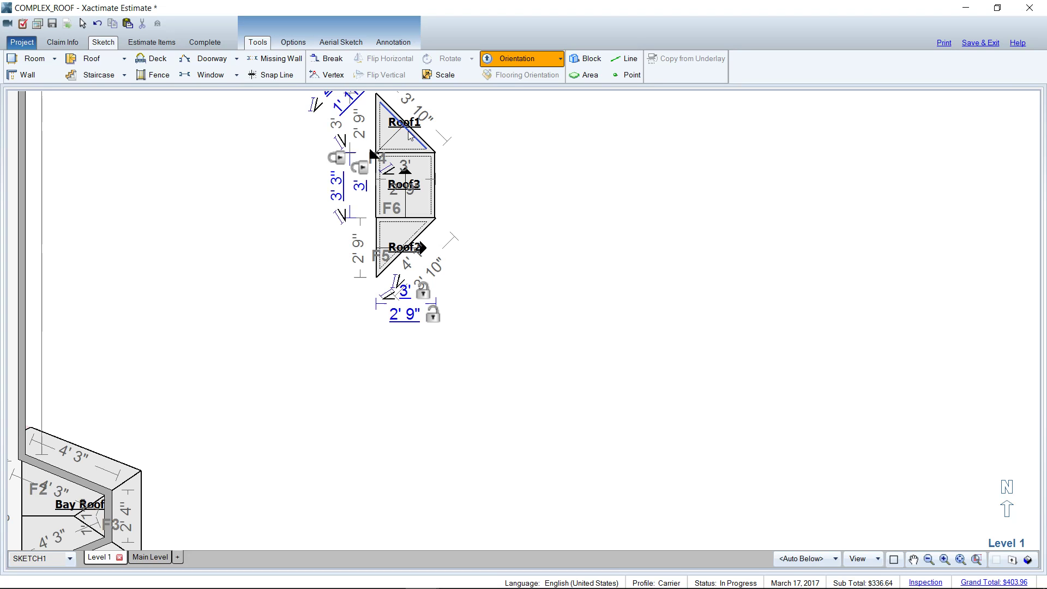
click(492, 59)
click(433, 200)
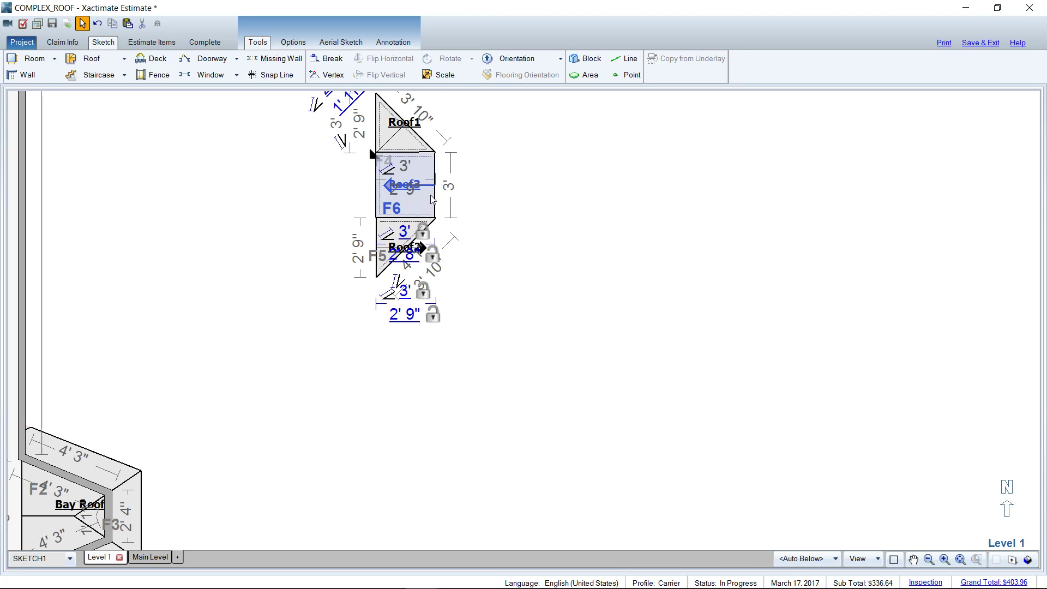
click(507, 59)
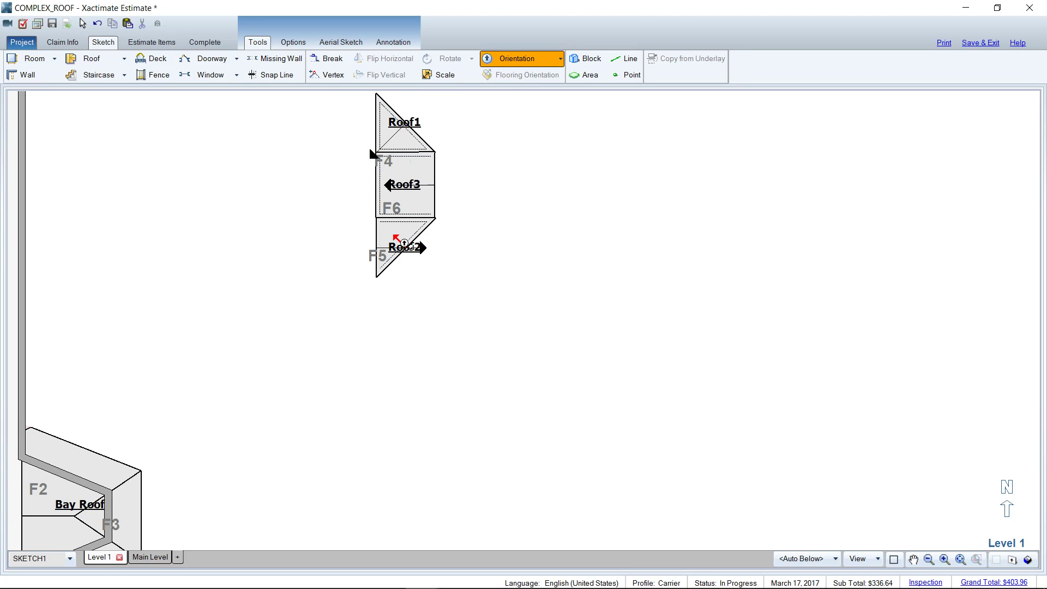
click(395, 238)
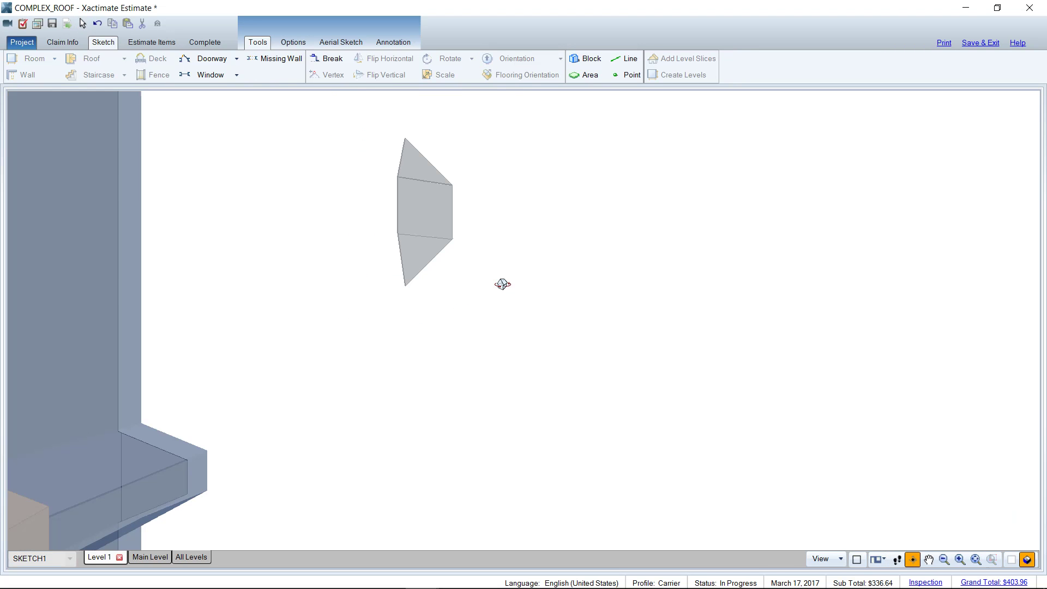
mouse_move(502, 283)
mouse_down()
mouse_move(568, 330)
mouse_move(435, 171)
mouse_move(512, 361)
mouse_move(458, 284)
mouse_move(465, 311)
mouse_move(580, 367)
mouse_move(557, 402)
mouse_up()
key(F8)
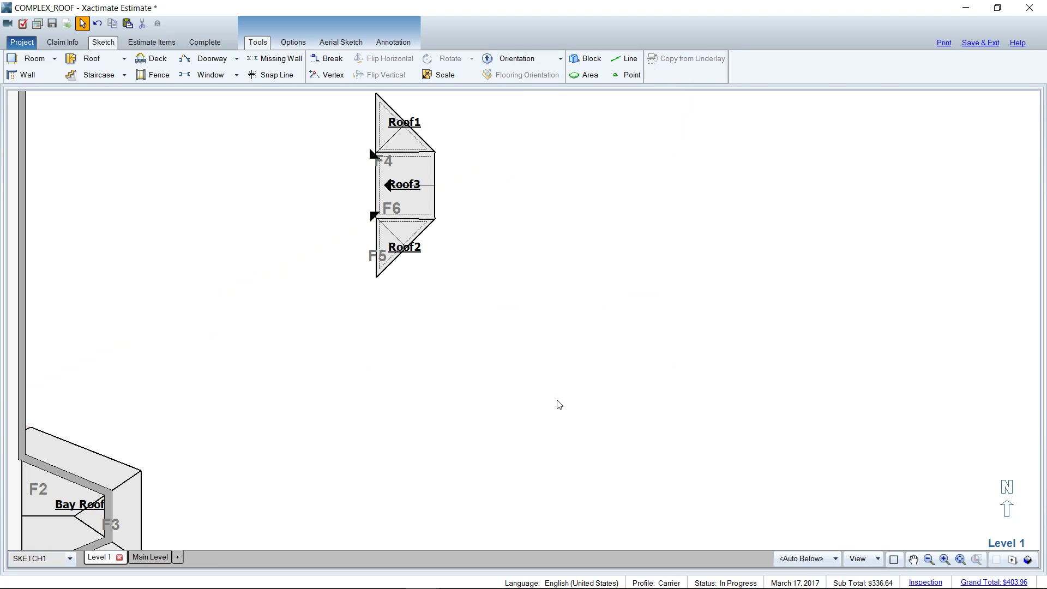
Rename Roof3 to 'Bay'
click(407, 186)
double_click(407, 189)
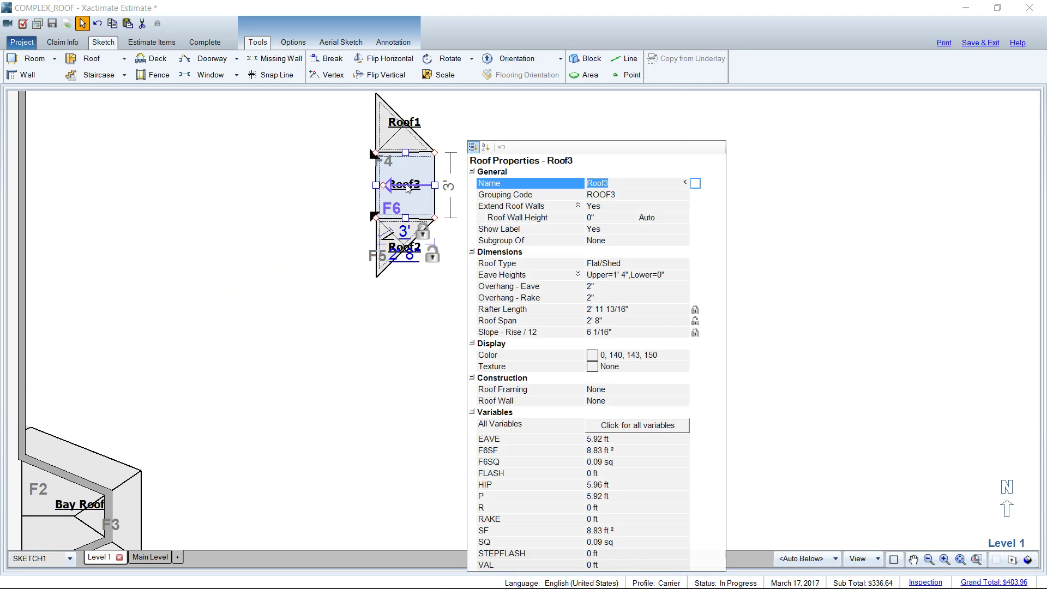
text(Bay)
click(466, 182)
Set Roof1's Subgroup Of property to Bay
double_click(399, 123)
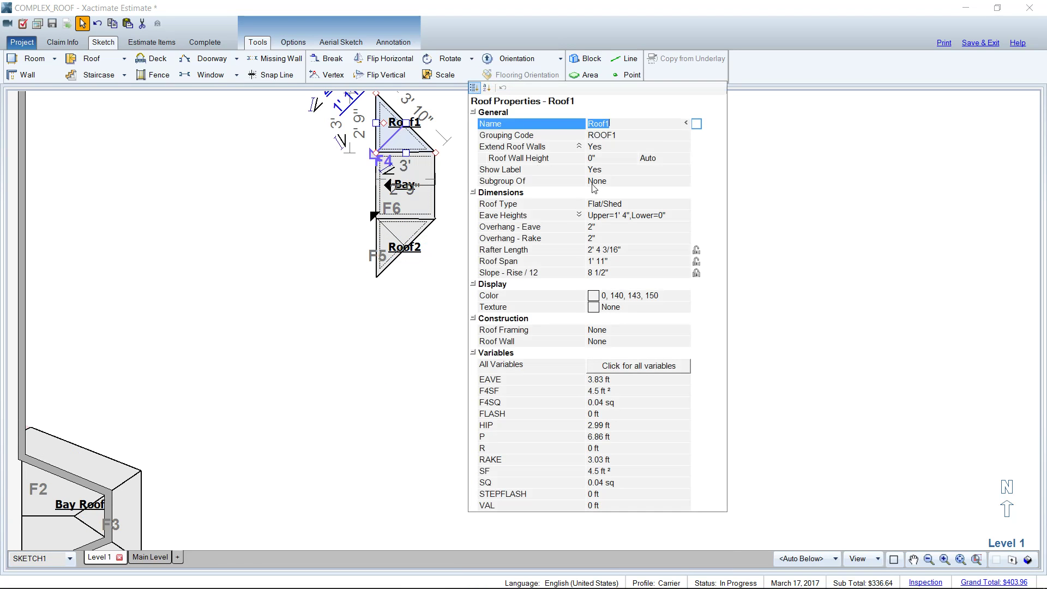
click(612, 180)
text(b)
click(825, 242)
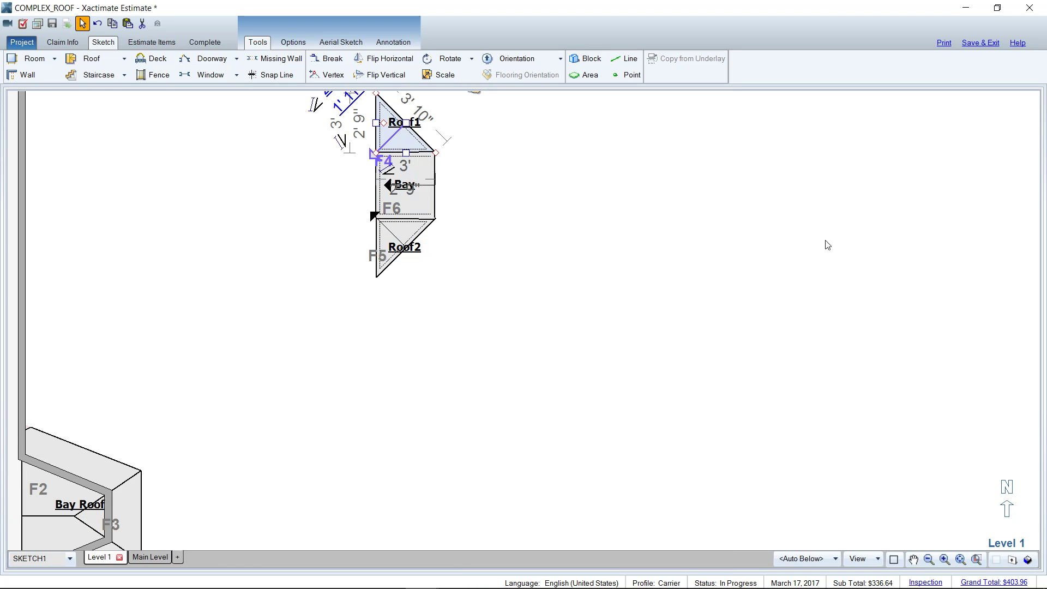
double_click(402, 134)
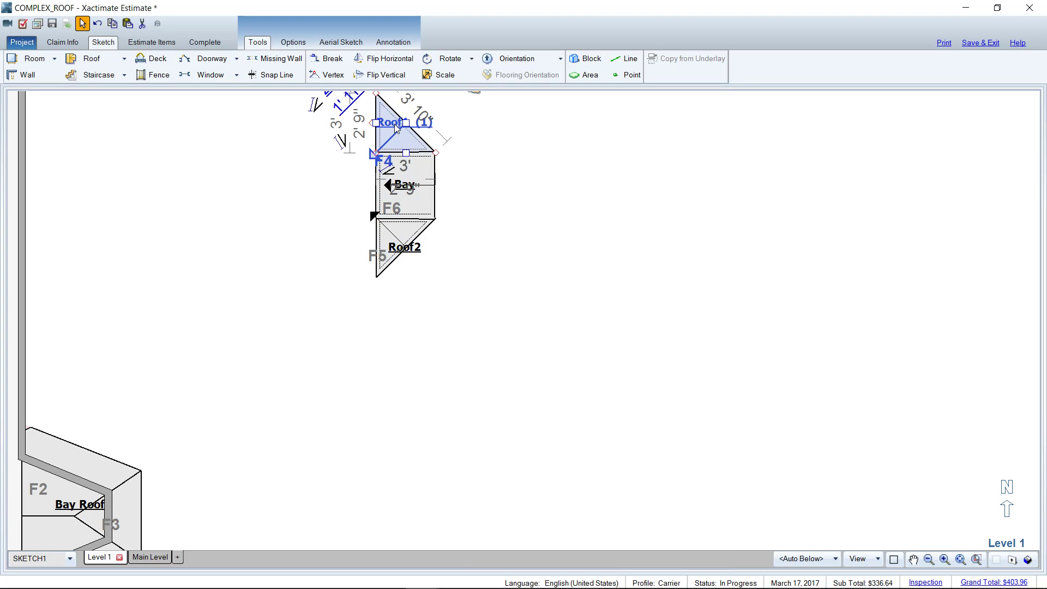
click(625, 182)
click(686, 181)
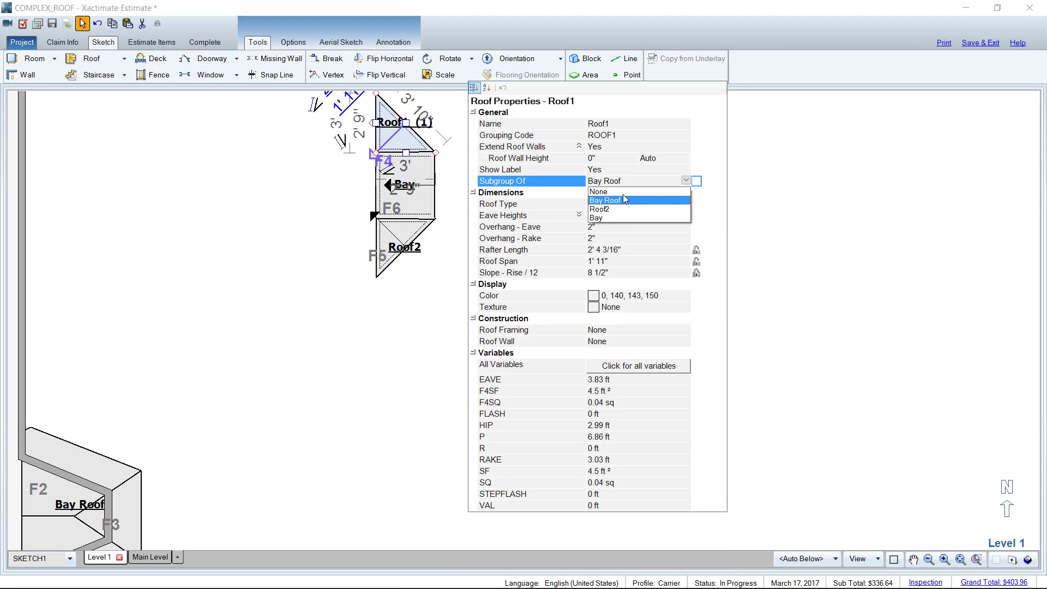
click(600, 218)
click(405, 247)
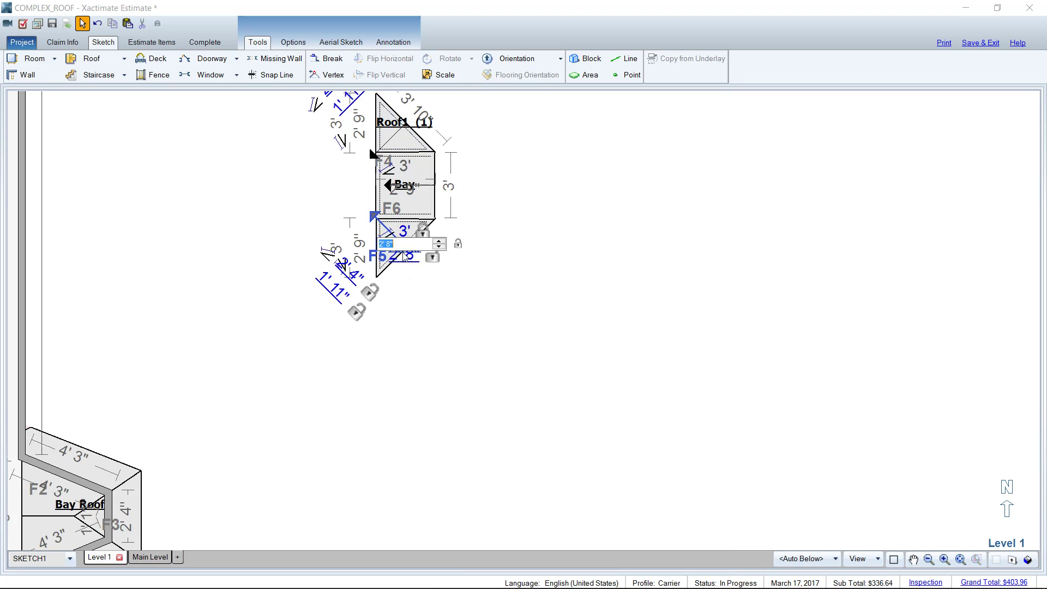
Set Roof2's Subgroup Of property to Bay
scroll(415, 247, up, 5)
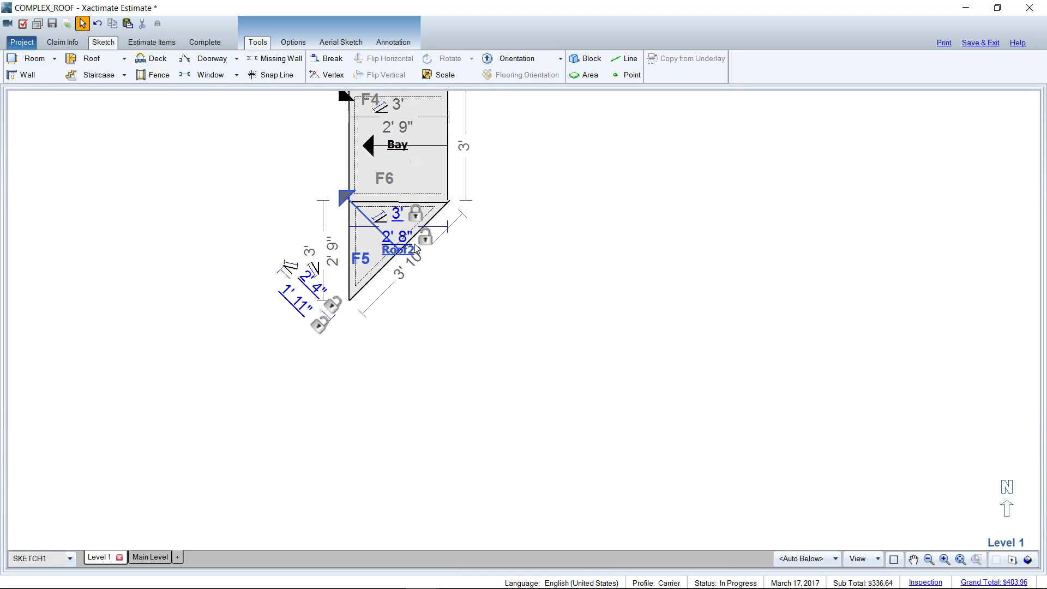
double_click(405, 232)
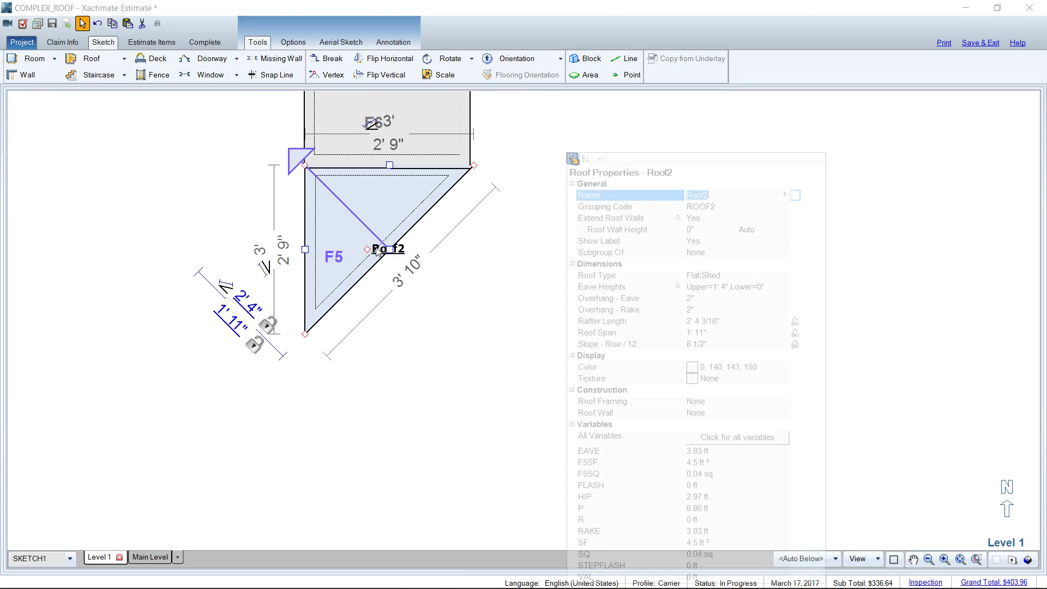
click(710, 252)
key(Down)
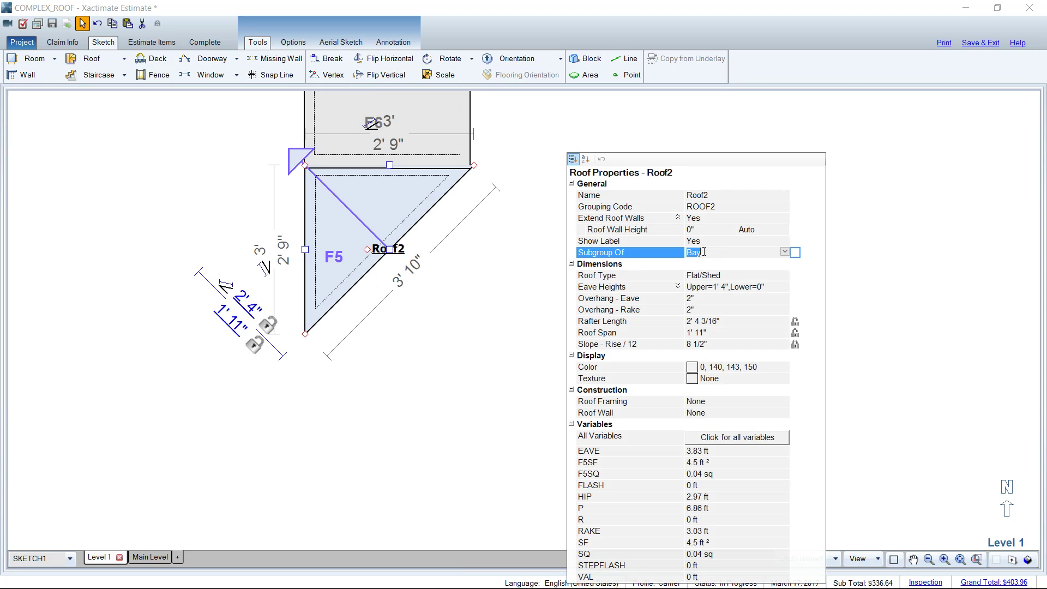
click(890, 233)
scroll(502, 286, down, 5)
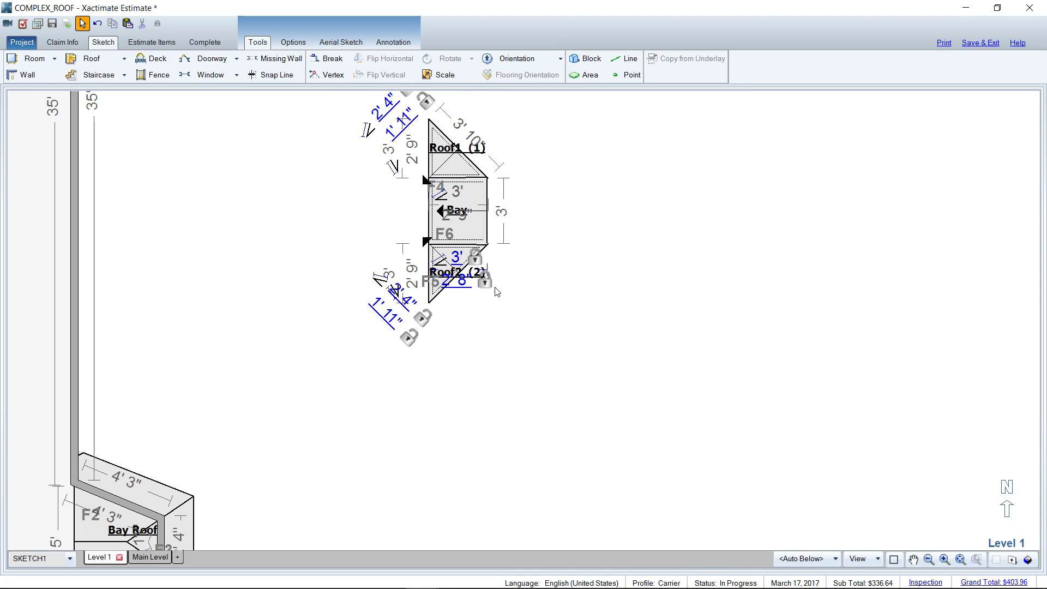
Box-select Roof1, Bay and Roof2 together and drag them left flush against the house wall
click(452, 214)
drag(449, 214, 487, 242)
key(ctrl+z)
drag(325, 106, 558, 359)
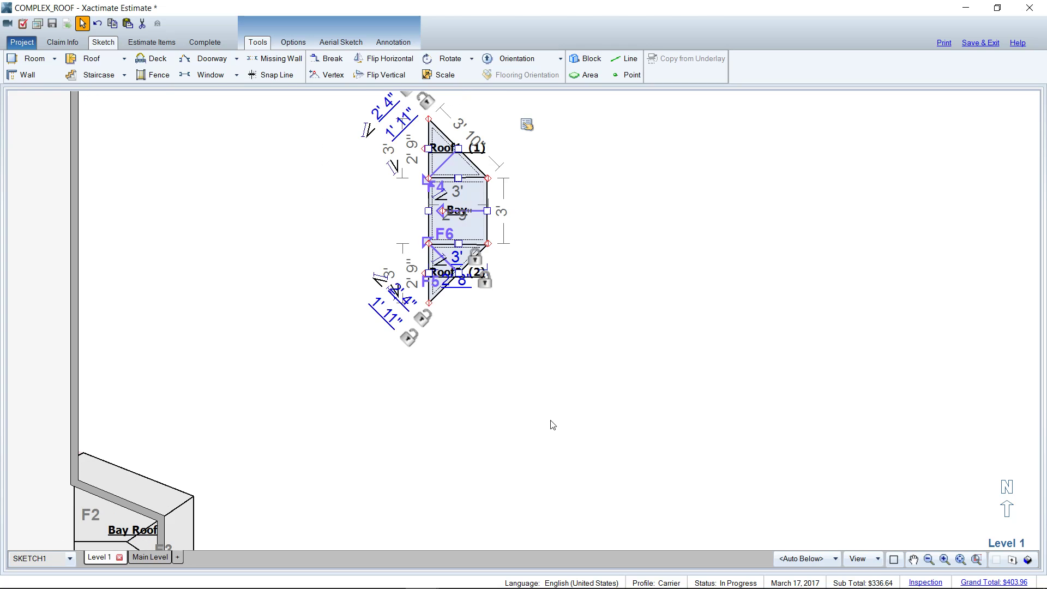
mouse_move(447, 216)
mouse_down()
mouse_move(308, 259)
mouse_move(141, 219)
mouse_move(89, 236)
mouse_move(264, 264)
mouse_move(101, 240)
mouse_move(131, 278)
mouse_up()
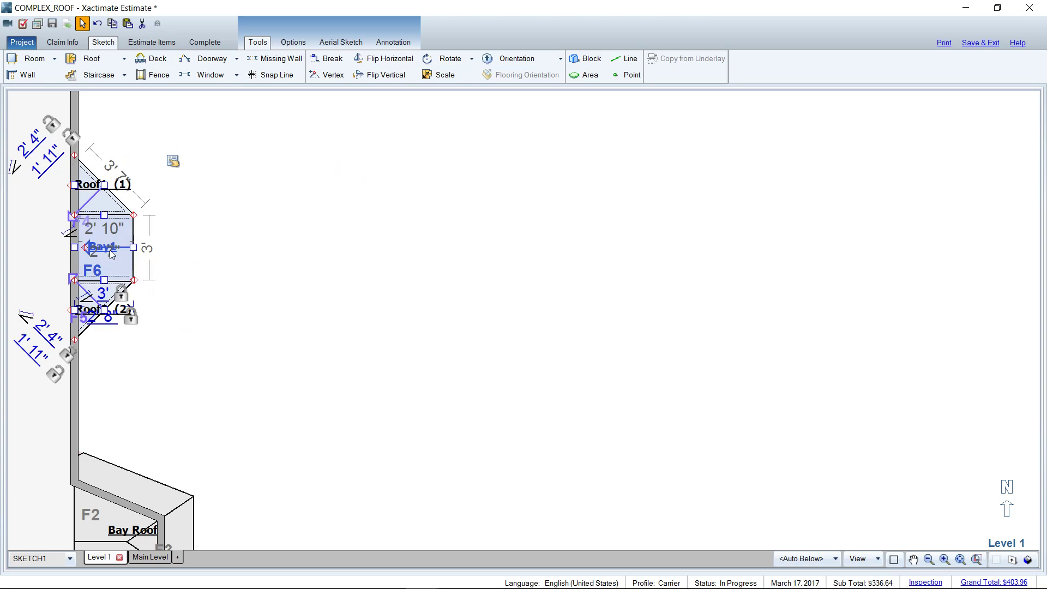
scroll(141, 288, up, 3)
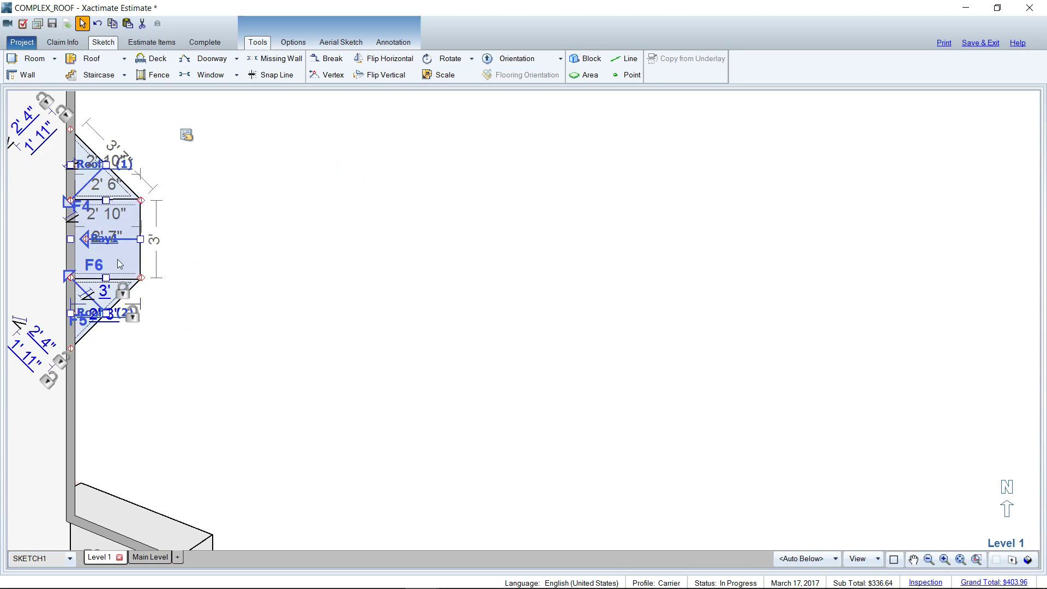
scroll(140, 154, down, 3)
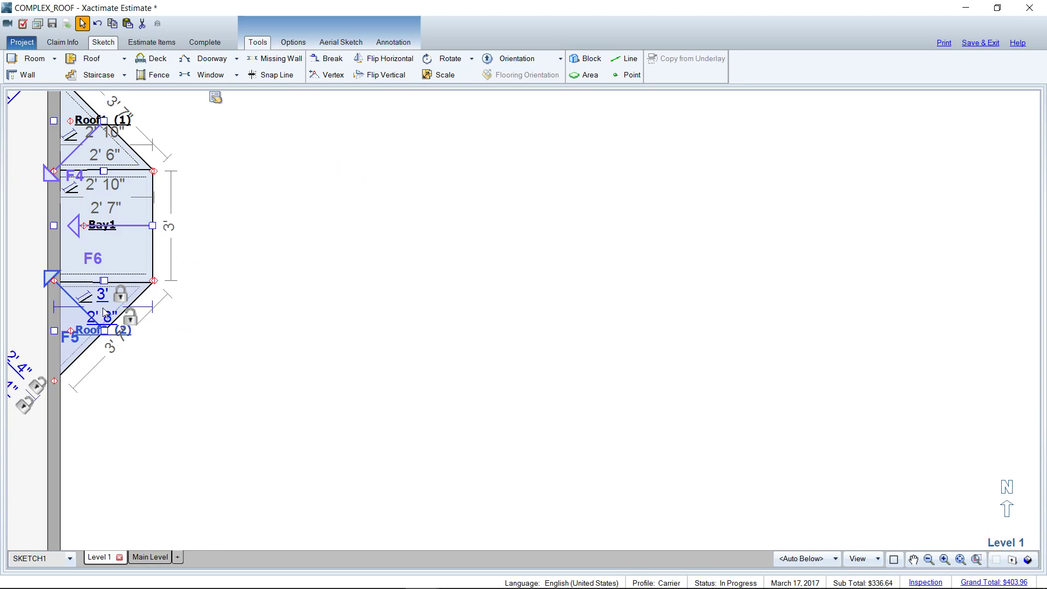
Slide the roof group down the wall, widen Bay1's span and stretch Roof1's bottom edge
drag(71, 331, 75, 407)
click(71, 327)
click(78, 353)
click(54, 243)
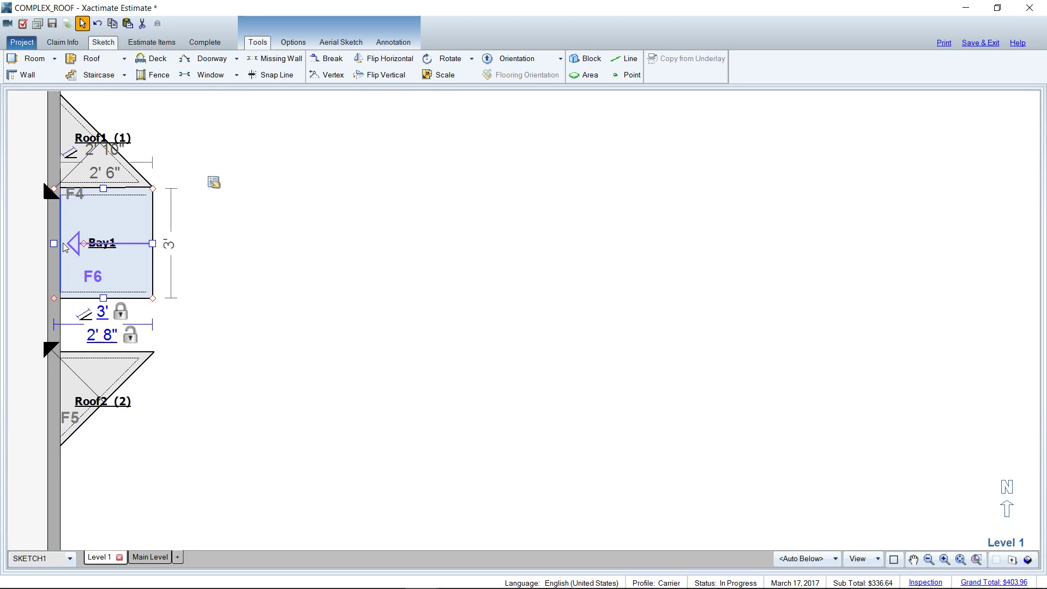
drag(54, 244, 85, 270)
click(103, 251)
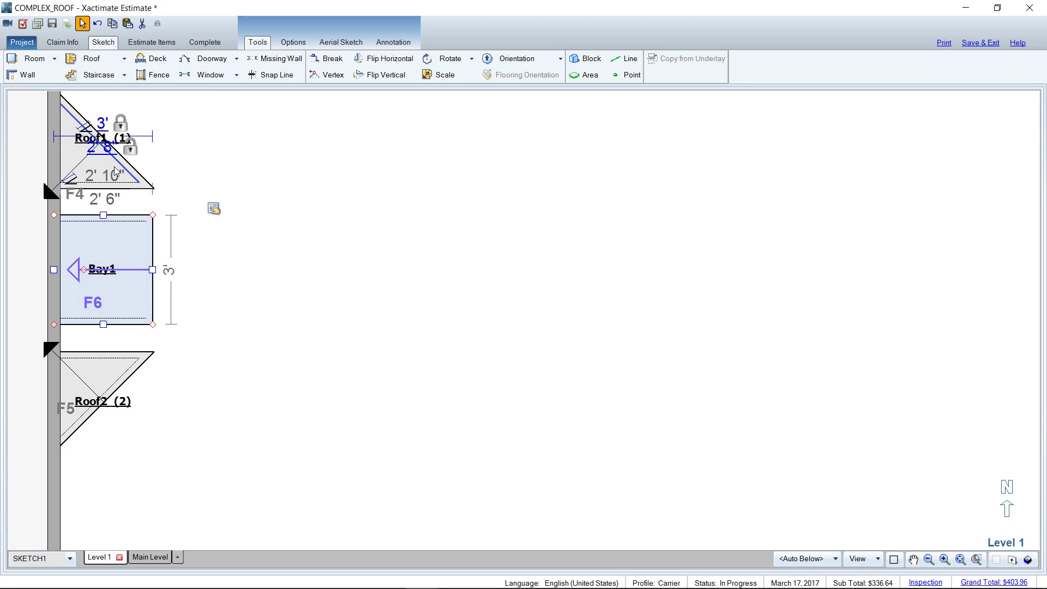
click(101, 165)
drag(104, 189, 104, 189)
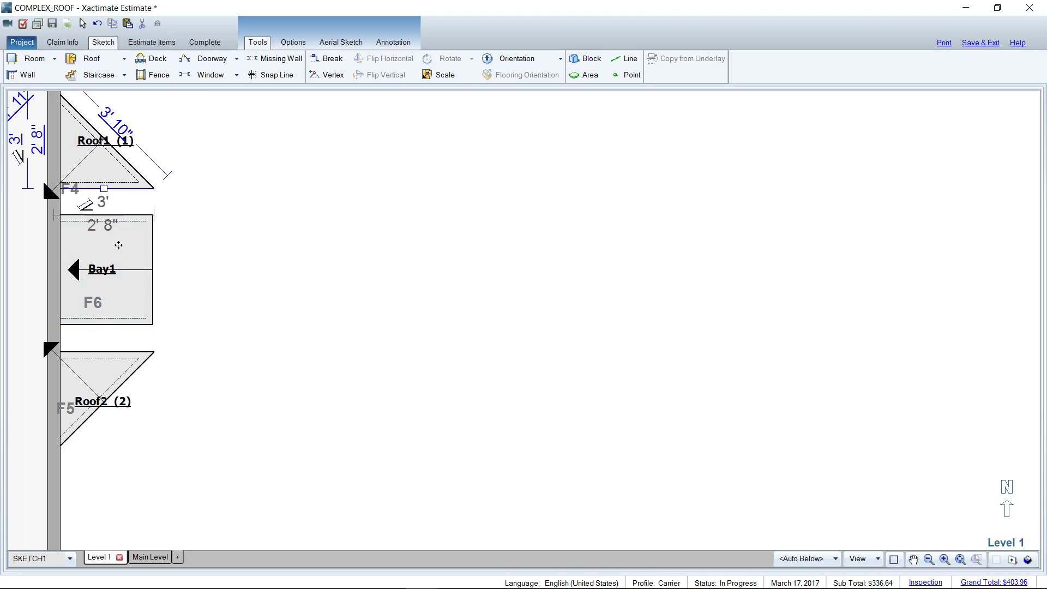
Move Bay1 up under Roof1 and push Roof2 flush beneath Bay1
click(119, 245)
drag(81, 275, 82, 249)
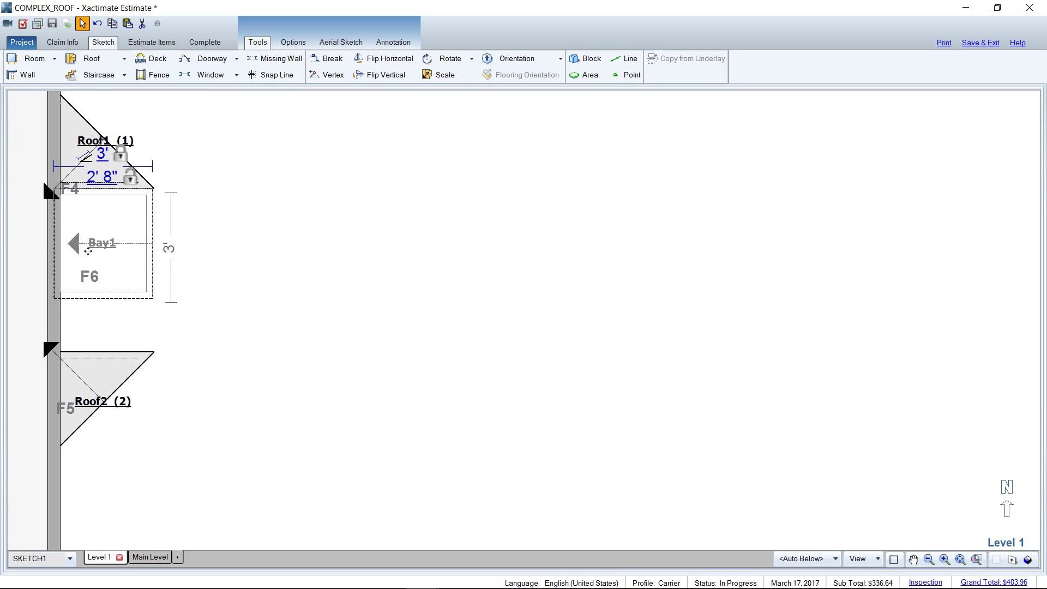
click(90, 382)
drag(87, 405, 89, 373)
click(93, 362)
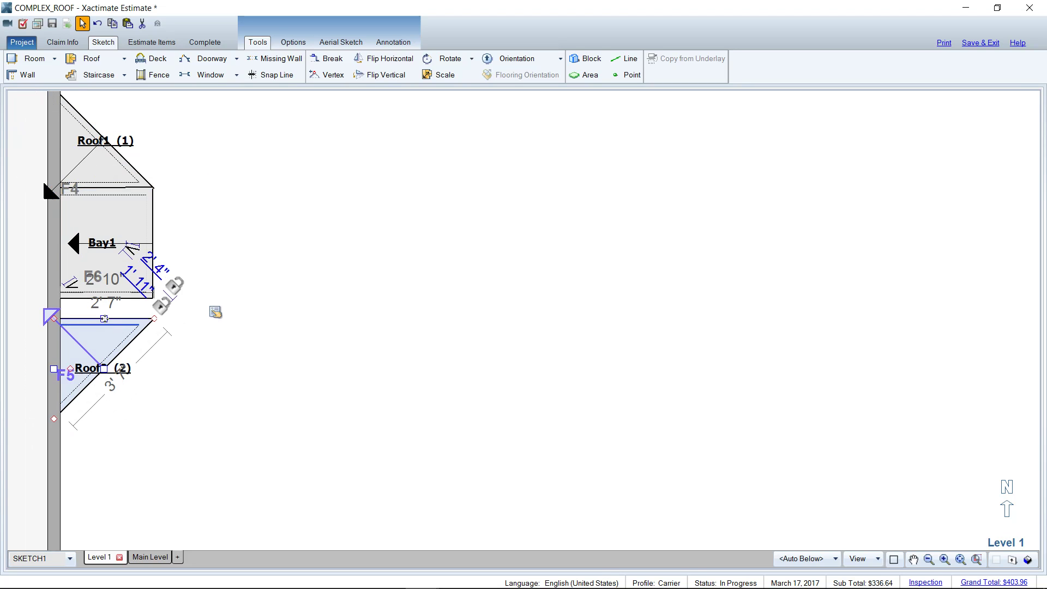
drag(105, 319, 105, 318)
click(89, 364)
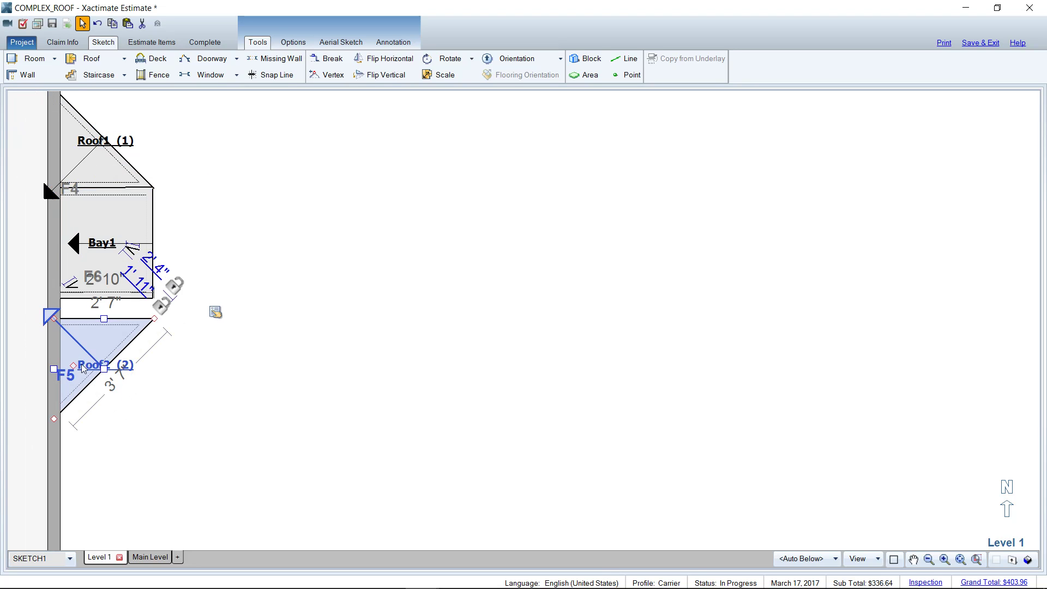
drag(72, 364, 73, 356)
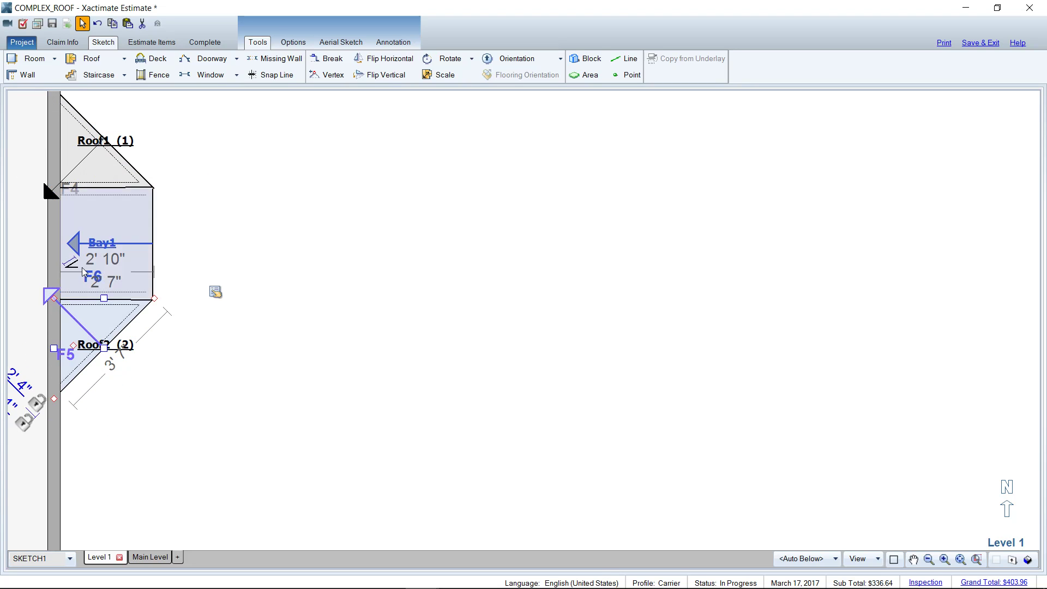
click(281, 235)
scroll(209, 252, down, 2)
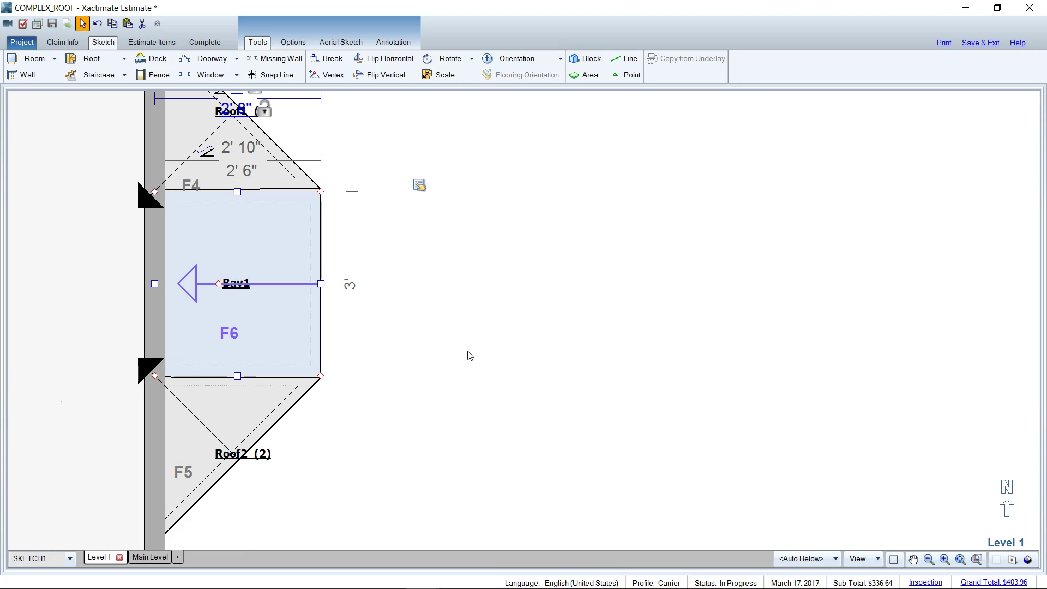
Pull Bay1 off the wall and drag its right-hand corners to skew it
drag(218, 284, 466, 298)
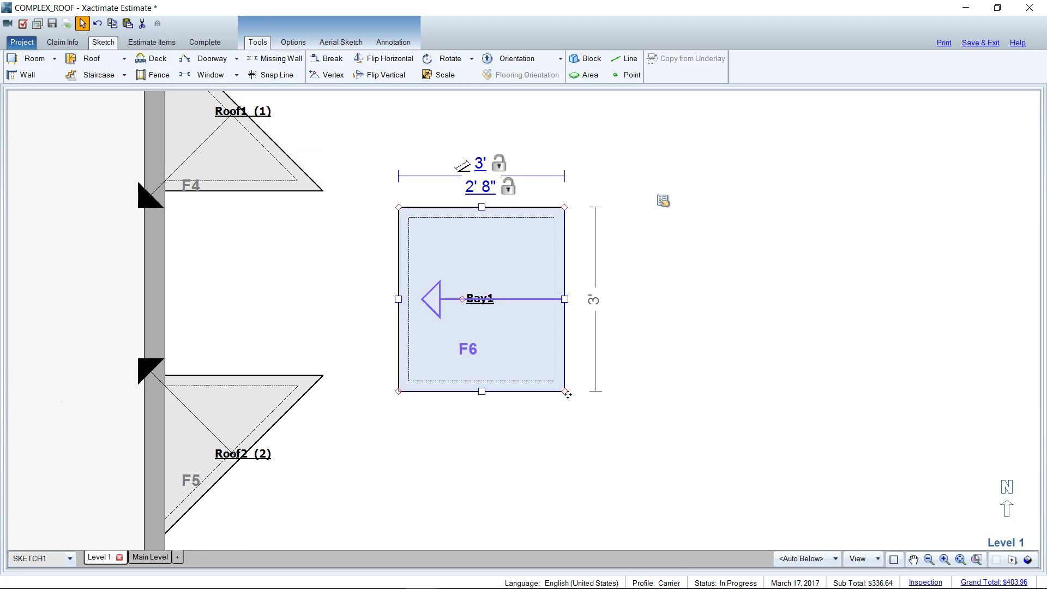
drag(564, 391, 561, 414)
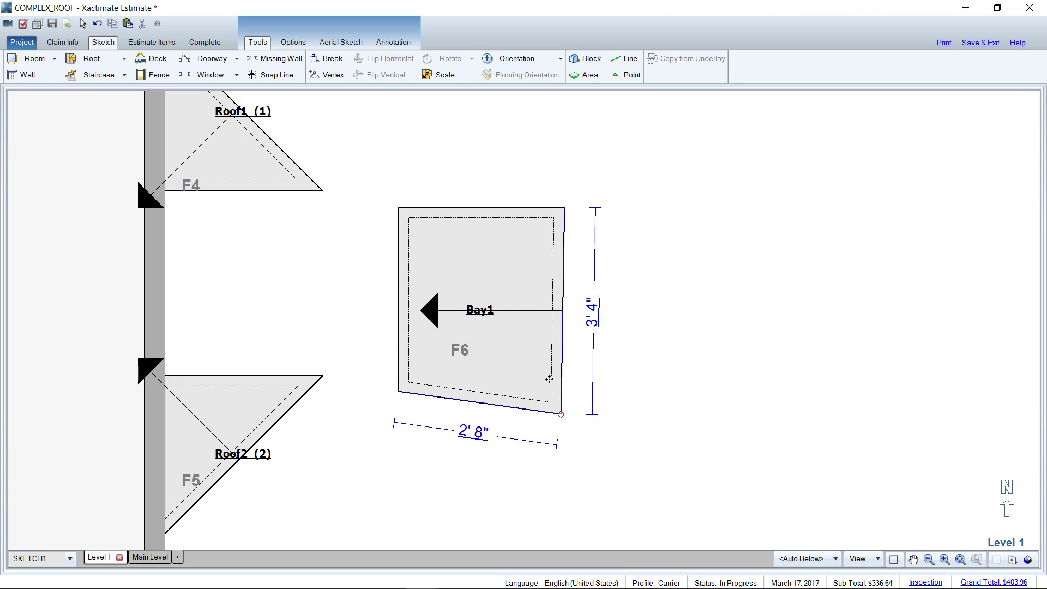
key(ctrl+z)
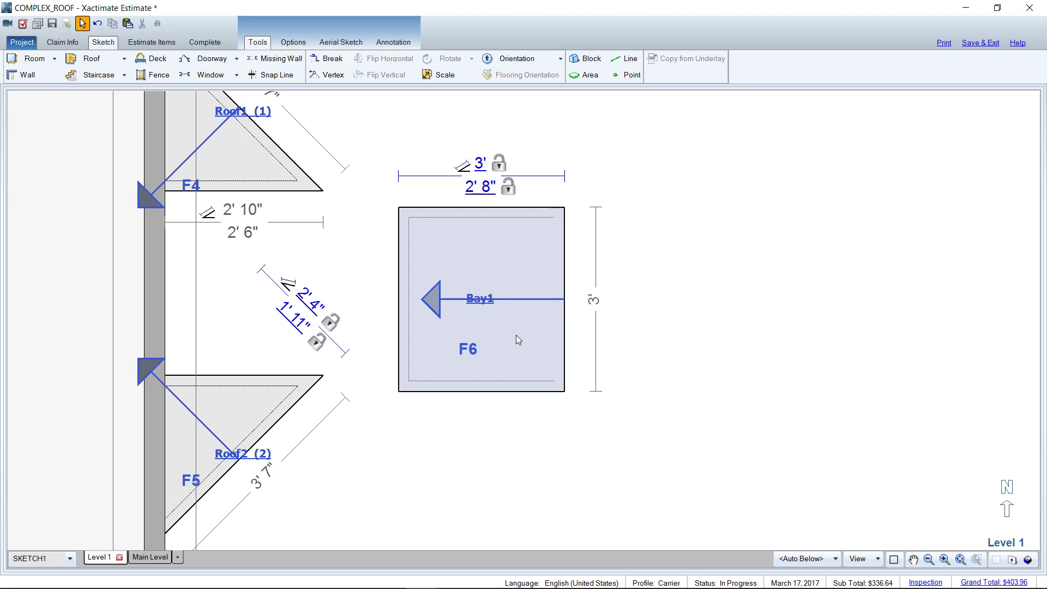
click(517, 338)
drag(565, 391, 565, 421)
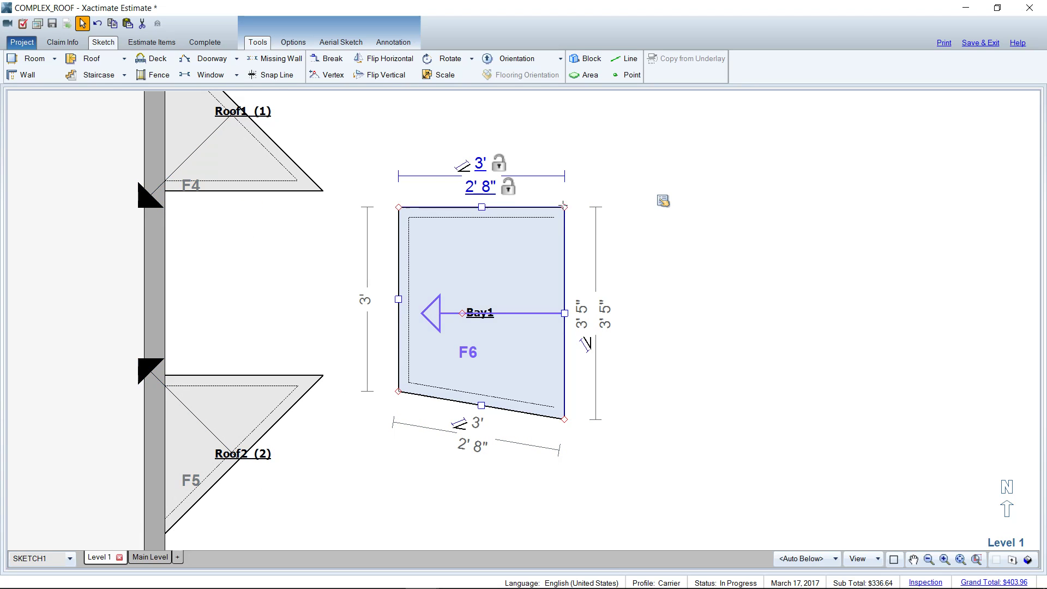
drag(564, 206, 566, 188)
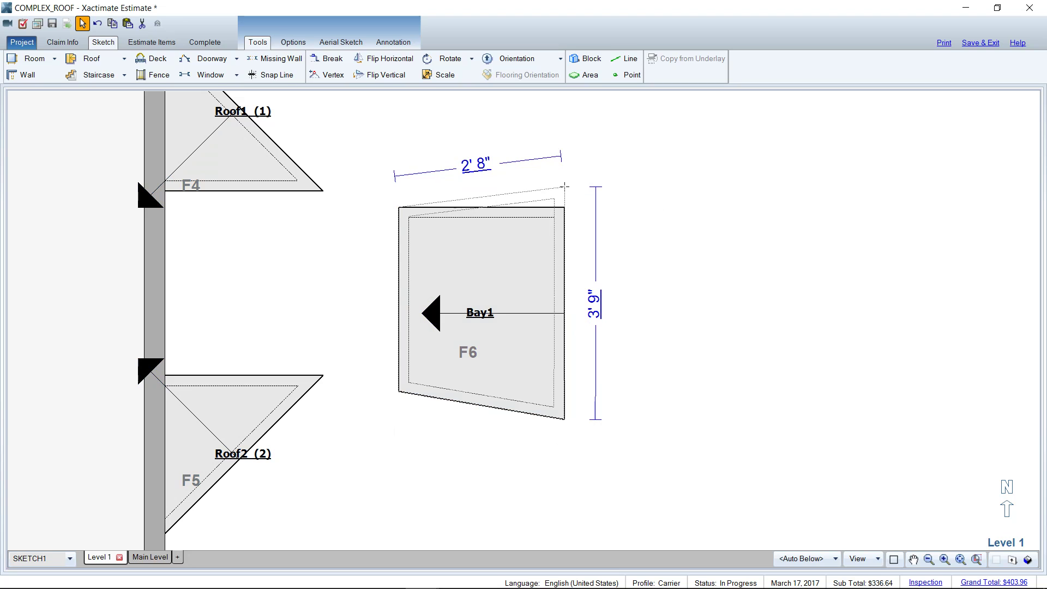
drag(565, 186, 565, 188)
Raise Bay1's bottom edge to give a 2' 3" wall side, then reposition it between the roofs
click(499, 271)
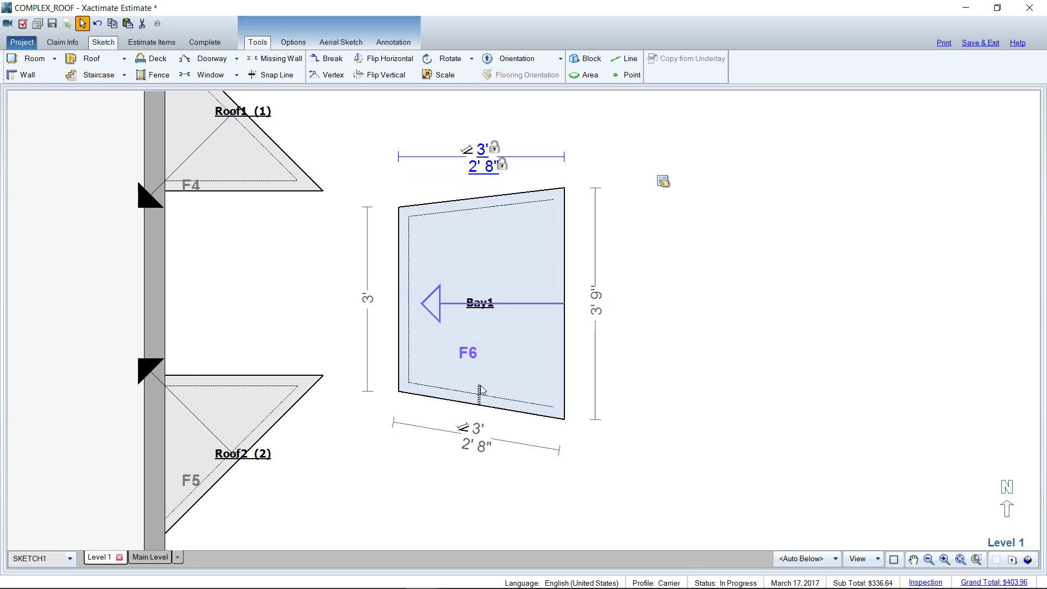
drag(482, 405, 485, 362)
click(497, 281)
drag(472, 279, 518, 294)
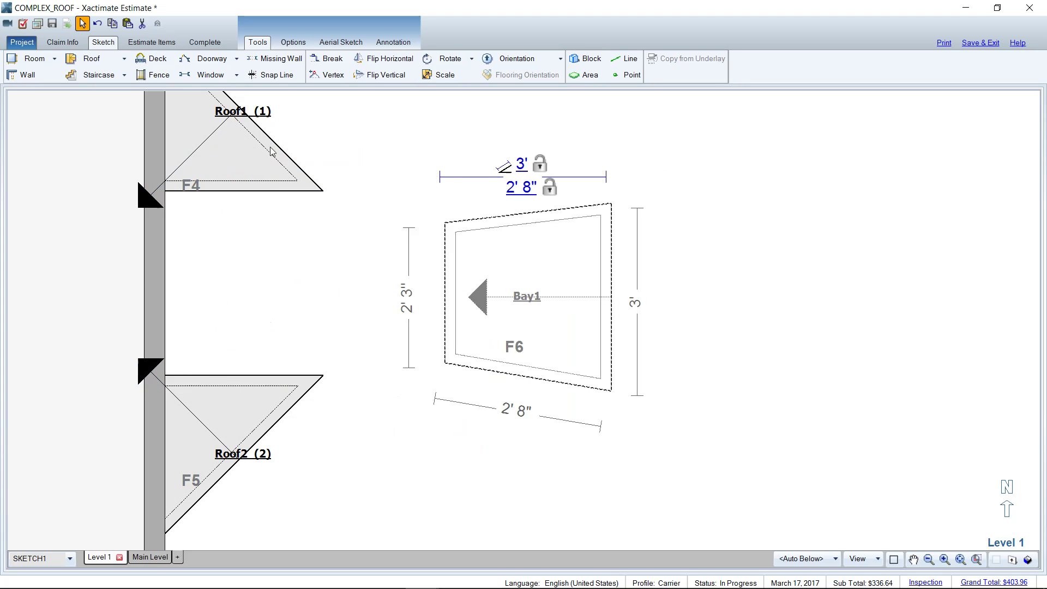
Move Roof1 off the wall and raise its right corner so its base slants
click(237, 145)
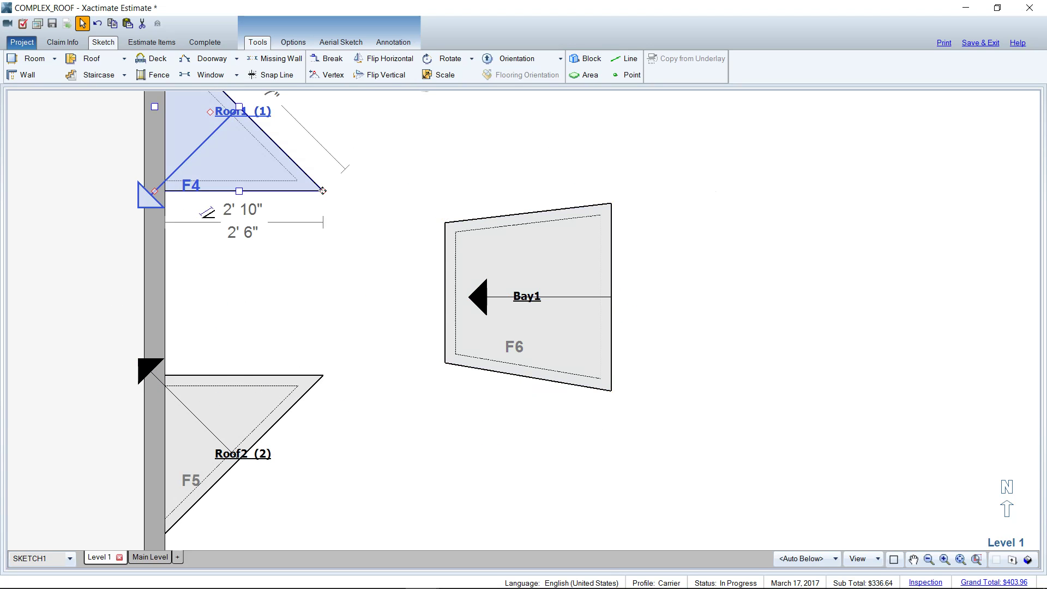
drag(323, 191, 321, 189)
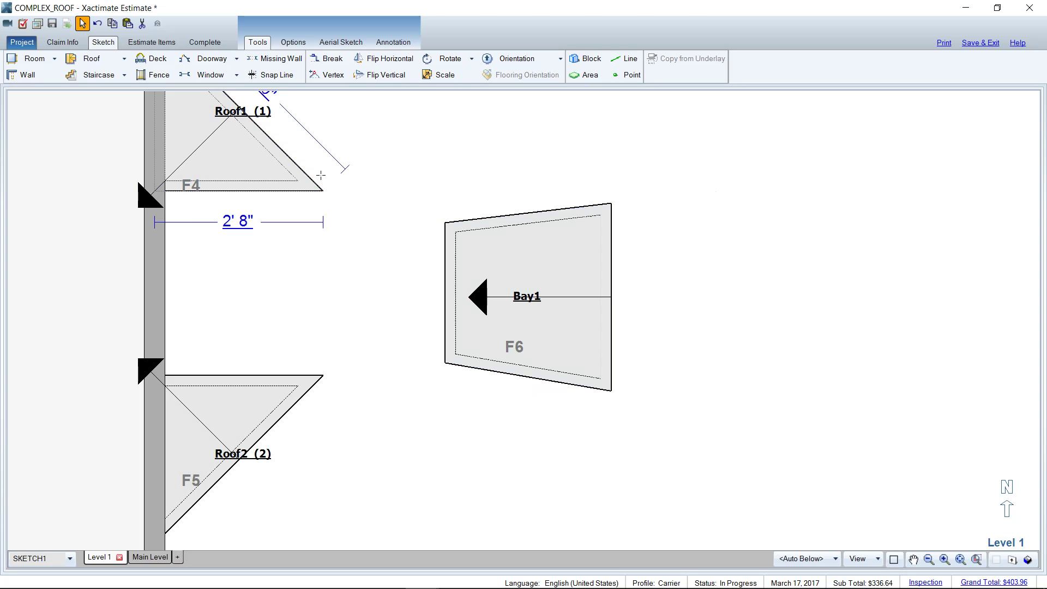
click(227, 115)
mouse_move(215, 114)
mouse_down()
mouse_move(409, 136)
mouse_move(498, 134)
mouse_move(489, 144)
mouse_move(298, 128)
mouse_move(233, 109)
mouse_up()
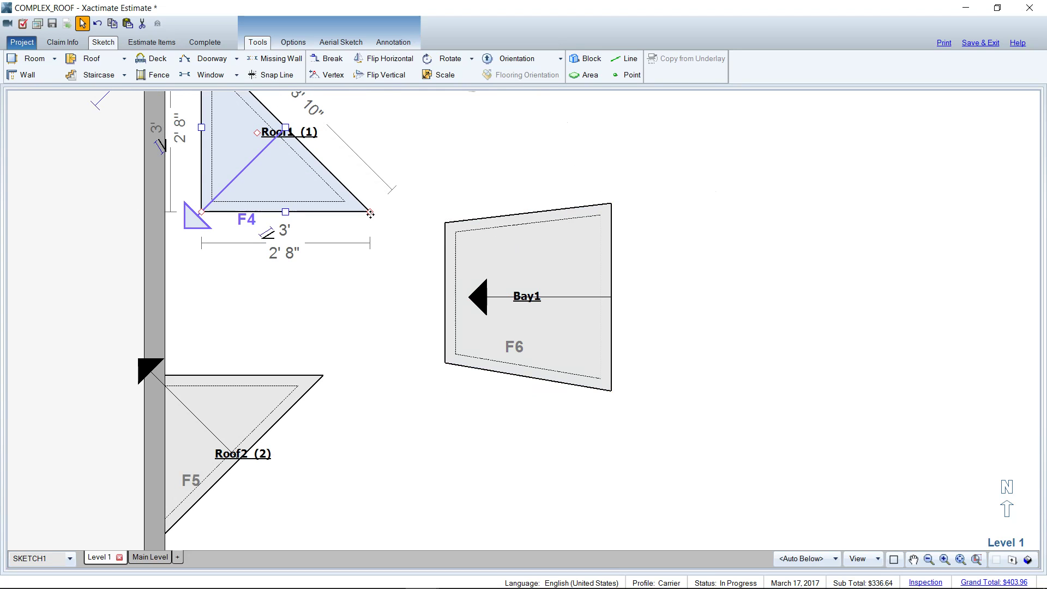
click(371, 212)
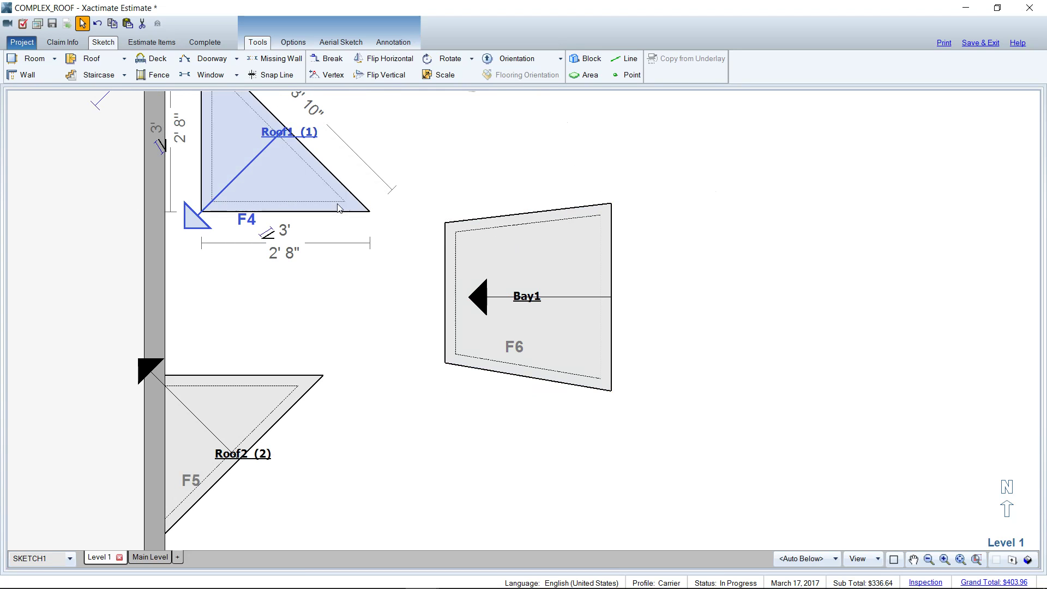
drag(371, 210, 370, 189)
Place the slanted Roof1 onto Bay1's top edge, snapping its corner to Bay1's
click(299, 167)
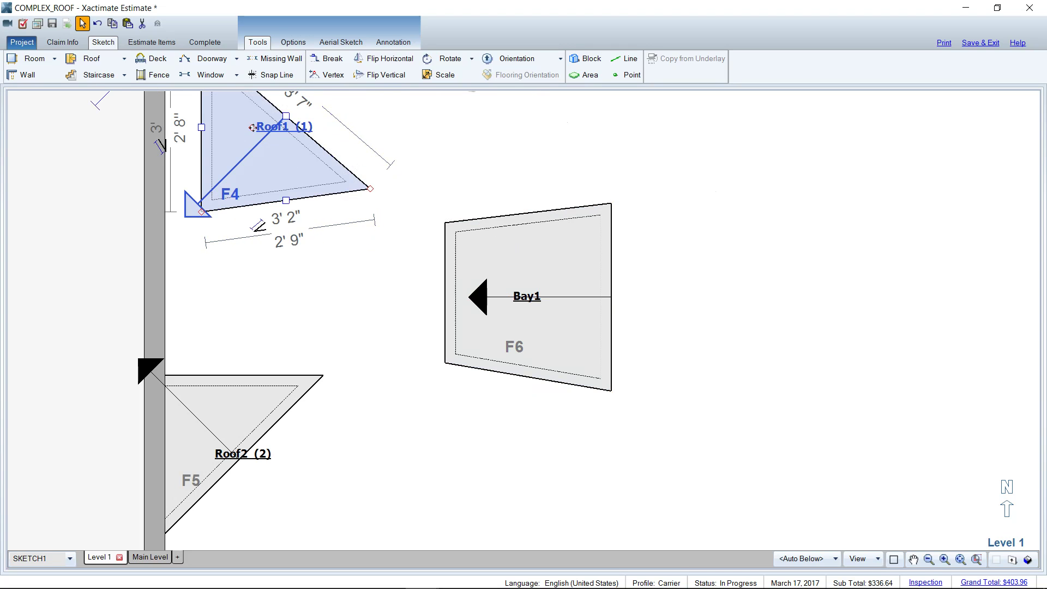
drag(247, 127, 490, 134)
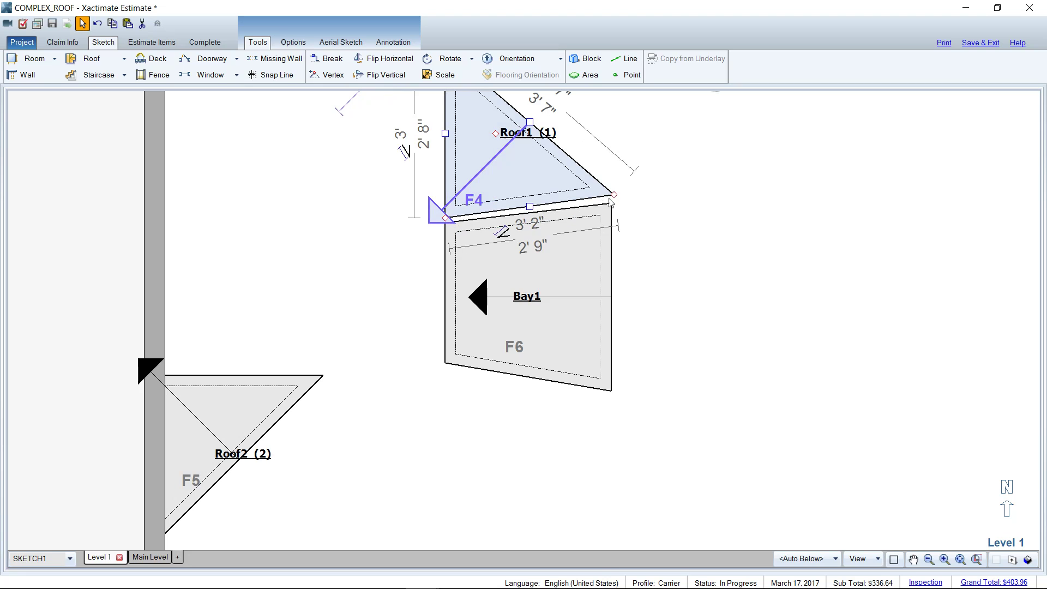
drag(615, 194, 611, 196)
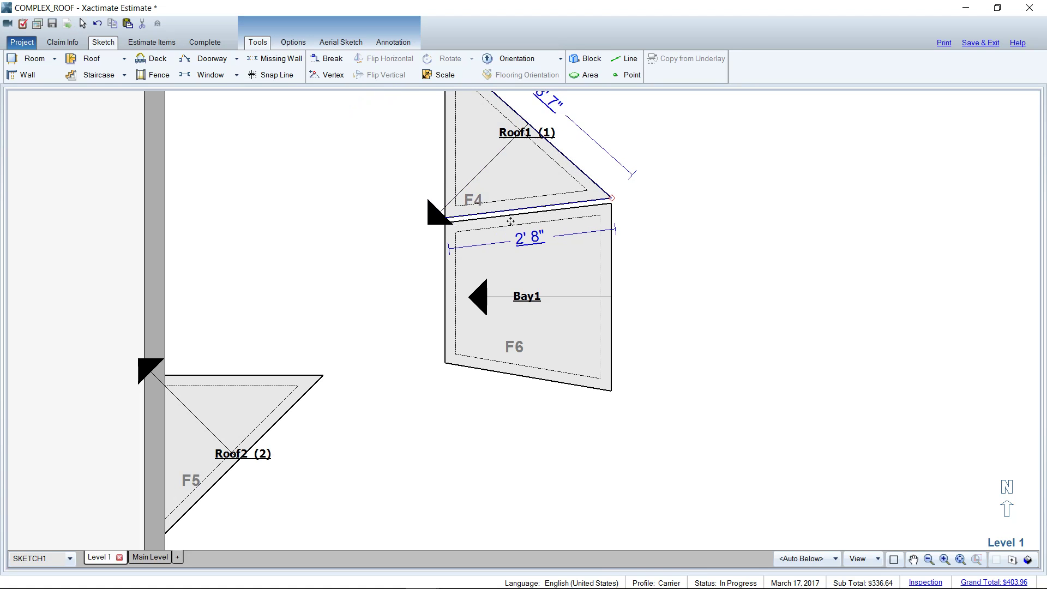
click(568, 332)
click(498, 137)
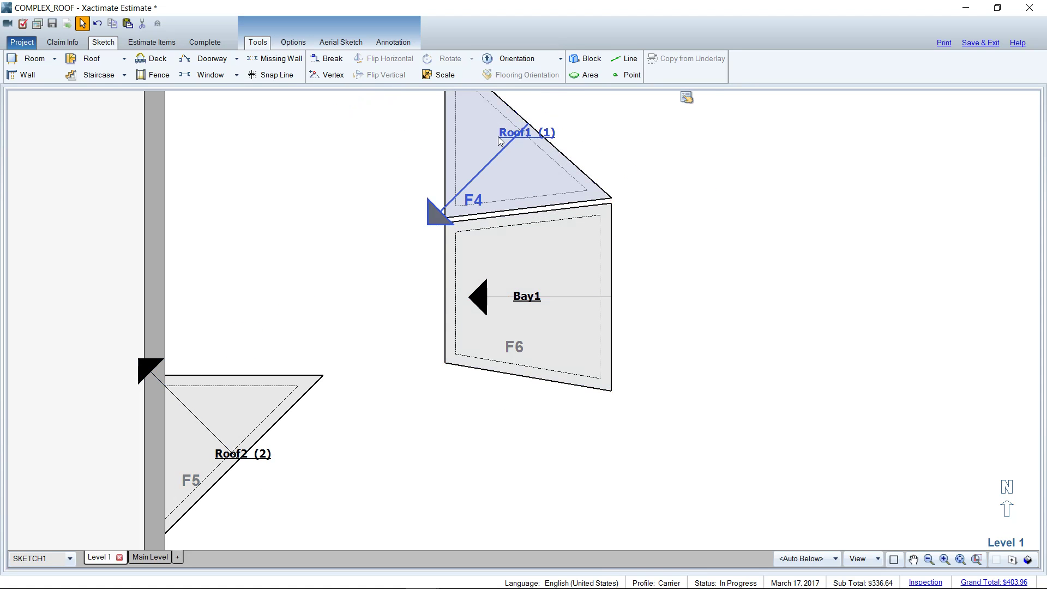
drag(495, 134, 495, 140)
scroll(568, 265, down, 2)
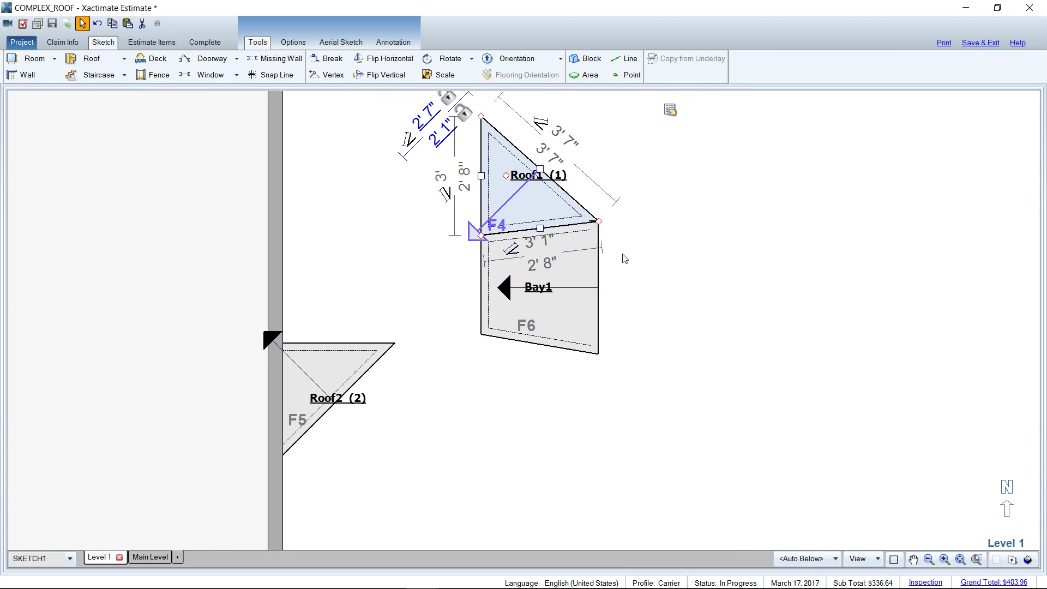
scroll(627, 274, up, 2)
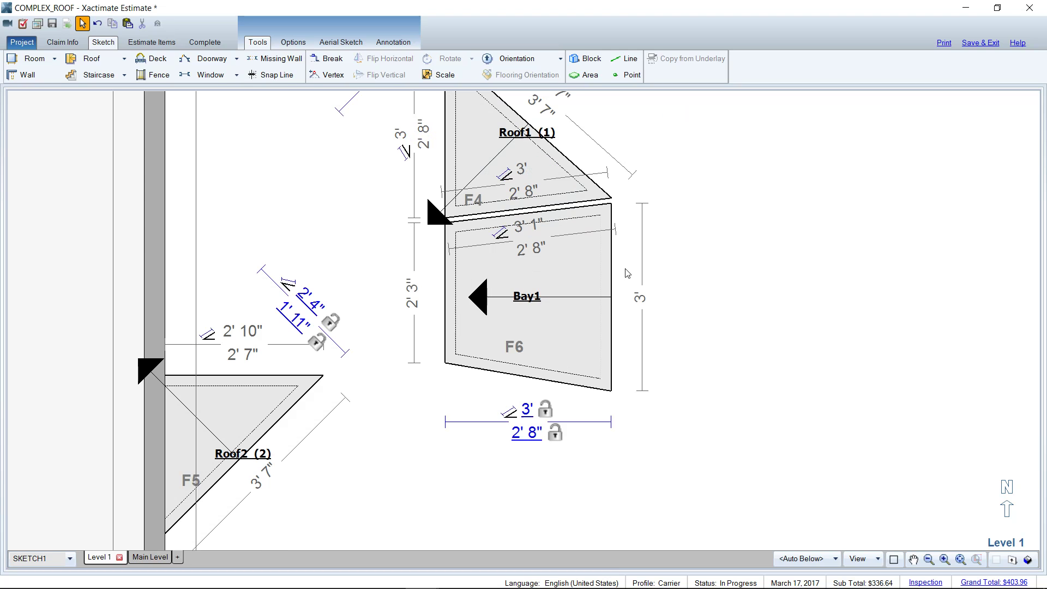